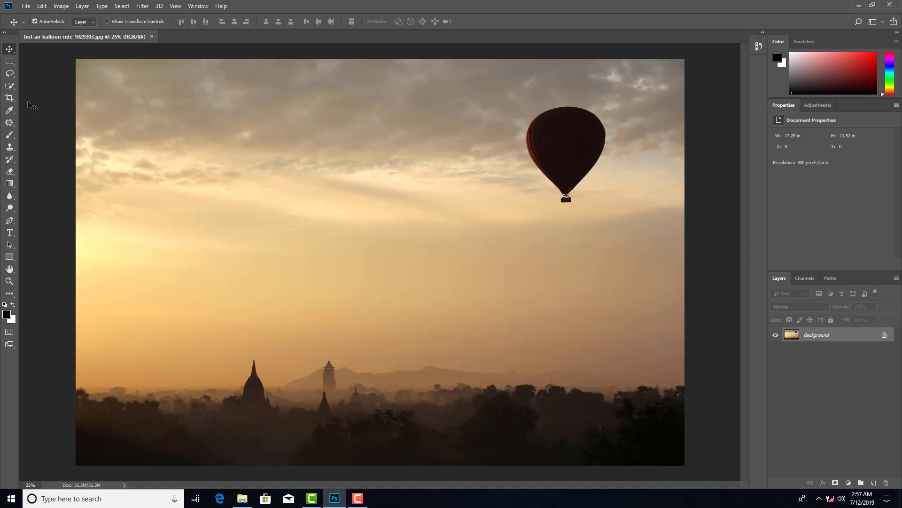
Step: Brush with the Quick Selection tool over the balloon envelope to select the balloon
{"action": "left_click", "coordinate": [10, 86]}
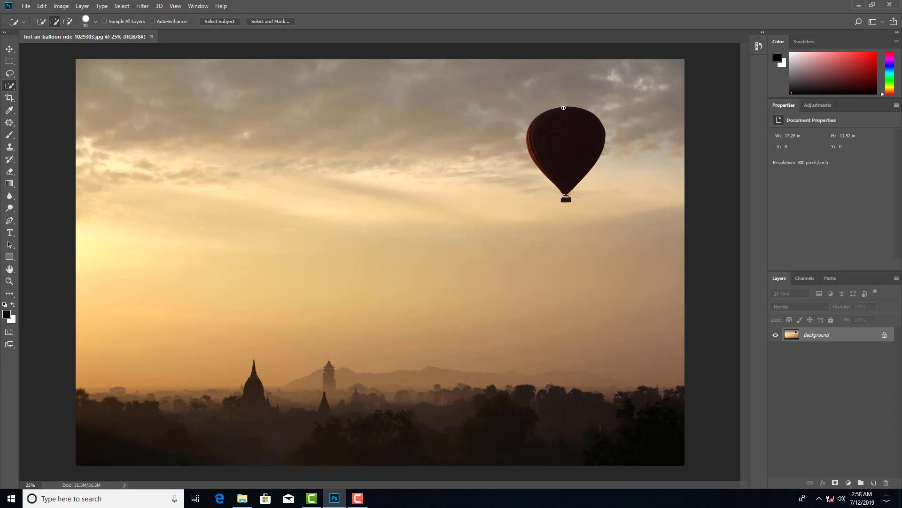
{"action": "left_click_drag", "start_coordinate": [564, 107], "coordinate": [568, 121]}
Step: Enter Select and Mask and zoom in on the balloon's right edge
{"action": "left_click", "coordinate": [278, 22]}
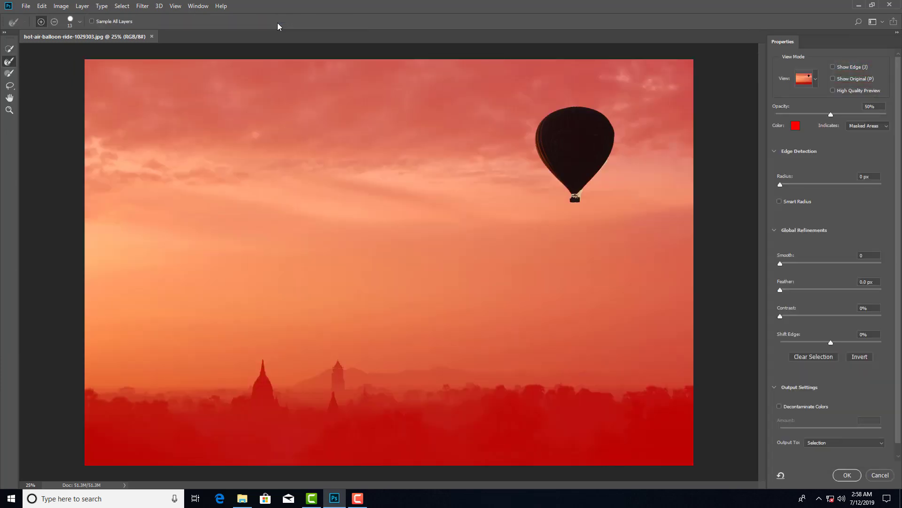
{"action": "left_click", "coordinate": [820, 79]}
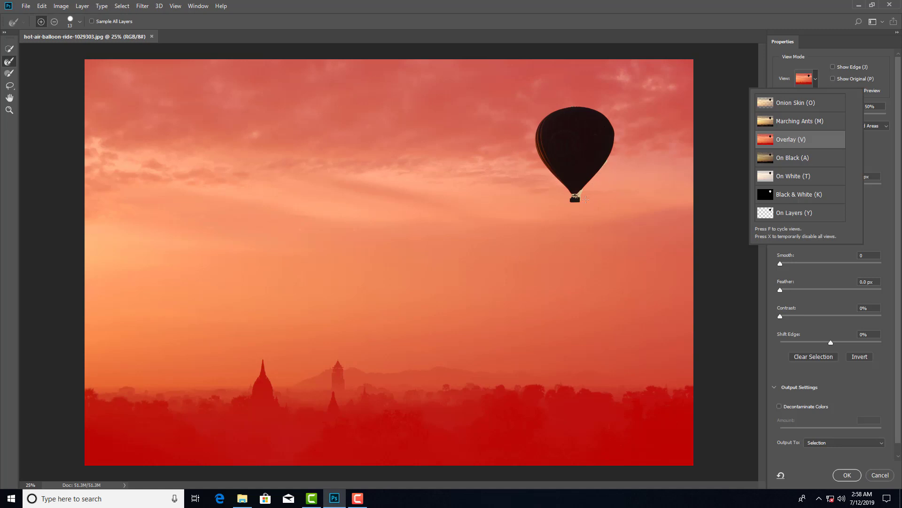
{"action": "key", "text": "z"}
{"action": "left_click", "coordinate": [328, 169]}
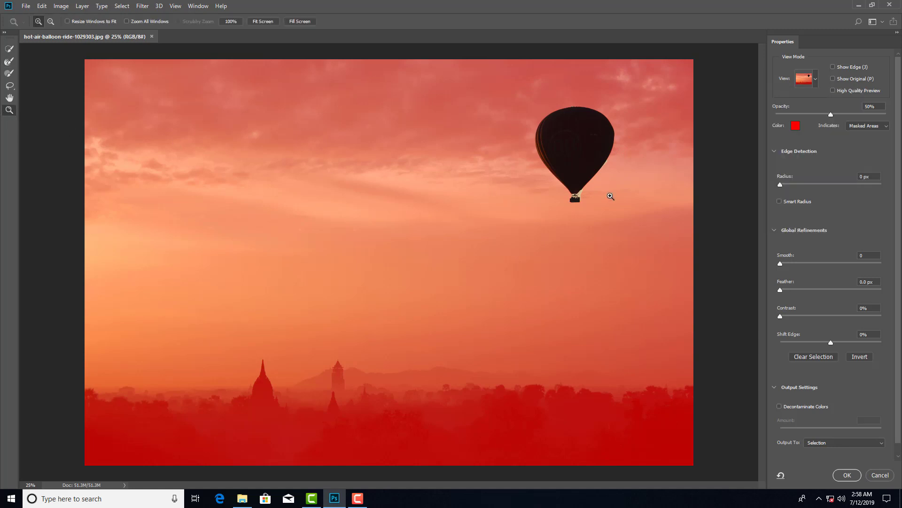
{"action": "left_click", "coordinate": [574, 189]}
{"action": "left_click", "coordinate": [639, 178]}
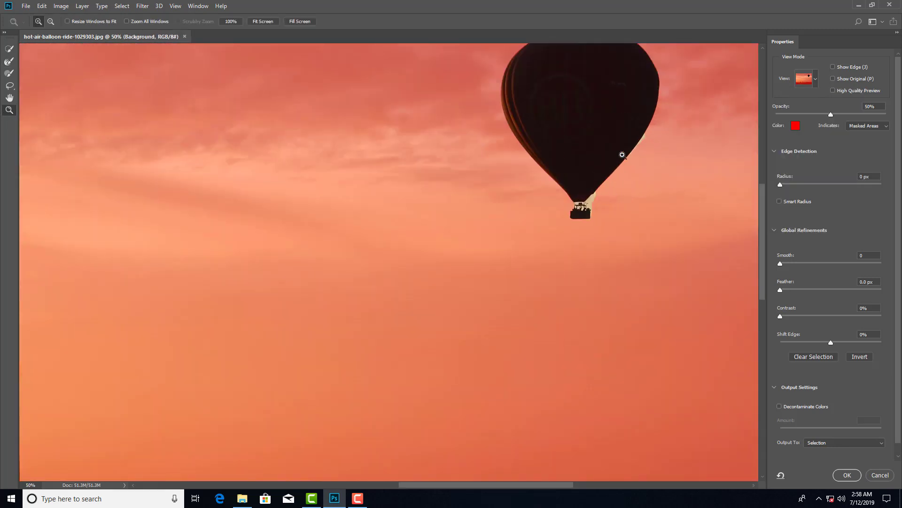
{"action": "left_click", "coordinate": [651, 143]}
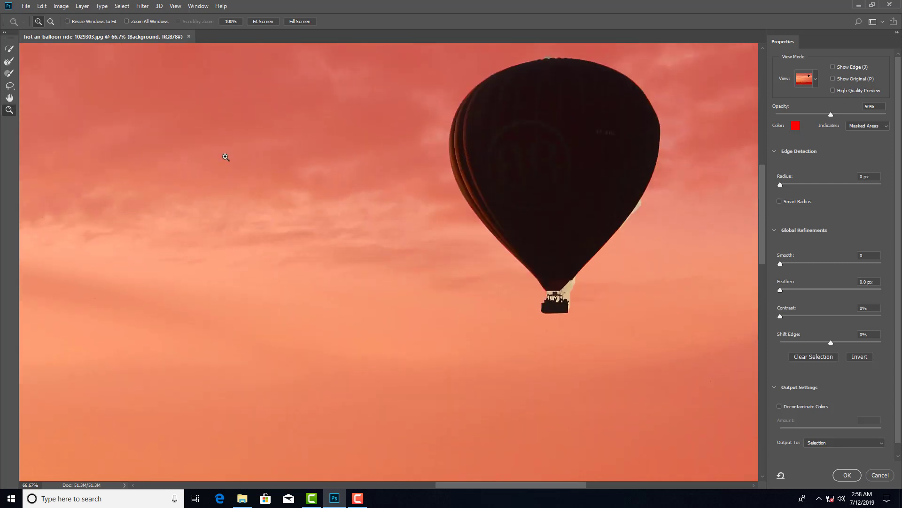
Step: Refine the balloon's right edge, basket side and top edge with the Refine Edge Brush
{"action": "left_click", "coordinate": [9, 62]}
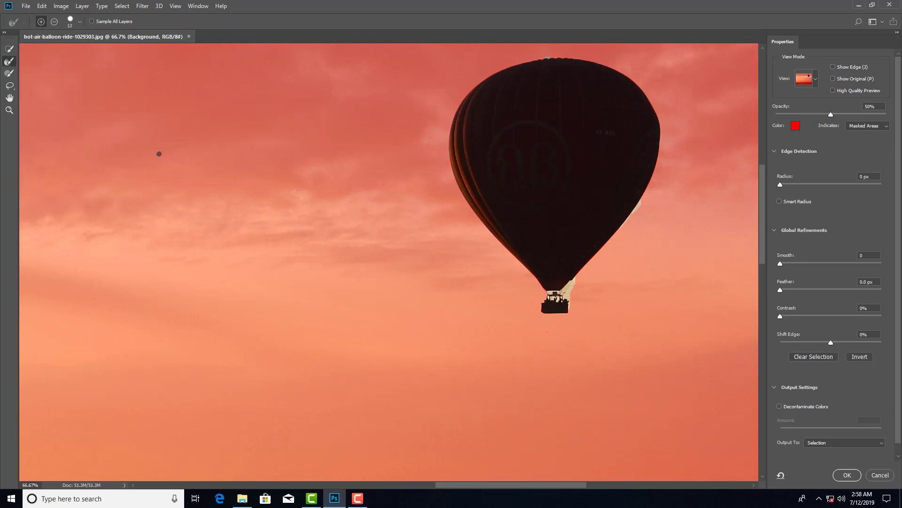
{"action": "left_click_drag", "start_coordinate": [645, 202], "coordinate": [623, 224]}
{"action": "mouse_move", "coordinate": [573, 287]}
{"action": "left_mouse_down"}
{"action": "mouse_move", "coordinate": [576, 278]}
{"action": "mouse_move", "coordinate": [571, 304]}
{"action": "mouse_move", "coordinate": [563, 294]}
{"action": "mouse_move", "coordinate": [588, 283]}
{"action": "mouse_move", "coordinate": [574, 292]}
{"action": "mouse_move", "coordinate": [577, 321]}
{"action": "mouse_move", "coordinate": [564, 292]}
{"action": "mouse_move", "coordinate": [571, 309]}
{"action": "left_mouse_up"}
{"action": "left_click_drag", "start_coordinate": [554, 59], "coordinate": [547, 57]}
{"action": "left_click_drag", "start_coordinate": [761, 218], "coordinate": [762, 230]}
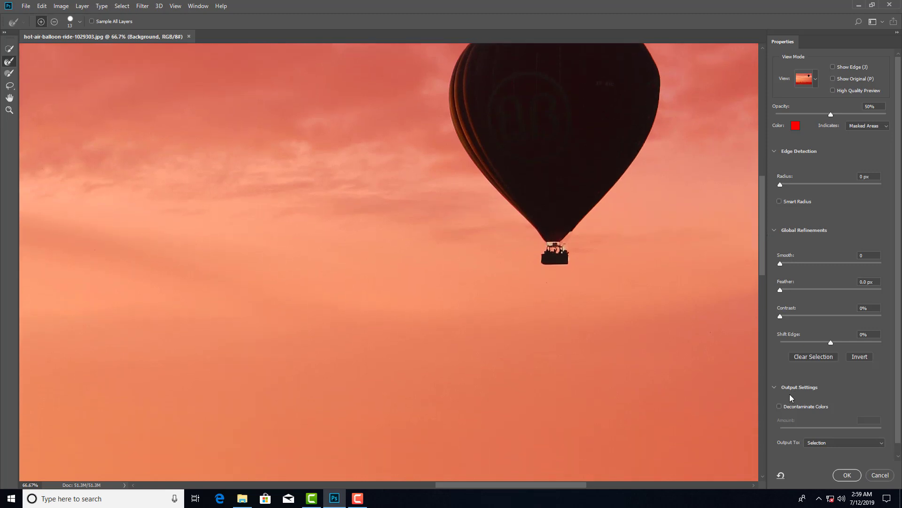
Step: Erase the stray mask around the basket with the Brush in subtract mode, leaving Decontaminate Colors off
{"action": "left_click", "coordinate": [780, 405]}
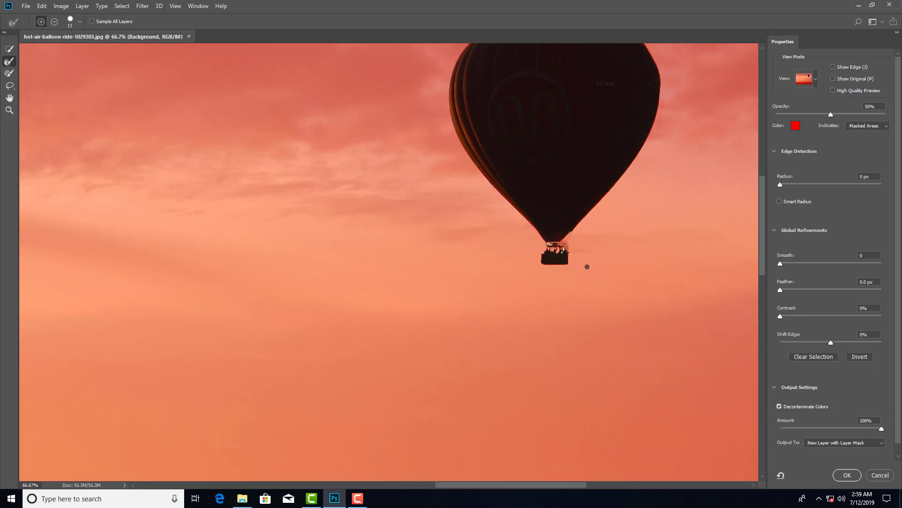
{"action": "left_click", "coordinate": [9, 73]}
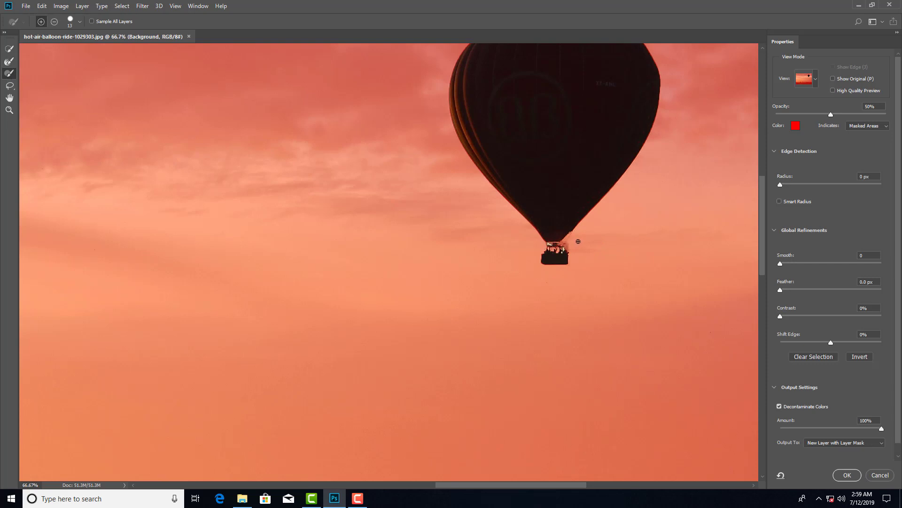
{"action": "left_click", "coordinate": [54, 21]}
{"action": "left_click_drag", "start_coordinate": [560, 241], "coordinate": [569, 238]}
{"action": "left_click", "coordinate": [10, 73]}
{"action": "left_click", "coordinate": [9, 61]}
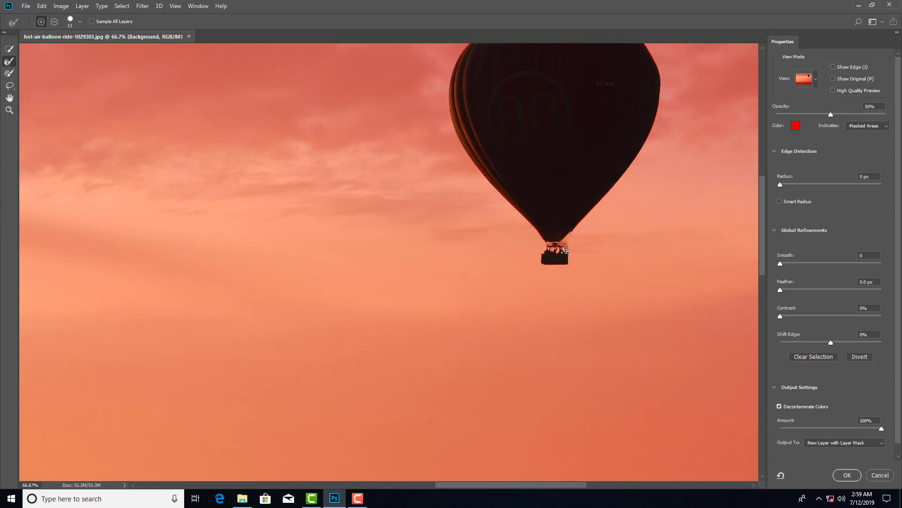
{"action": "left_click_drag", "start_coordinate": [566, 252], "coordinate": [563, 261]}
{"action": "left_click", "coordinate": [786, 407]}
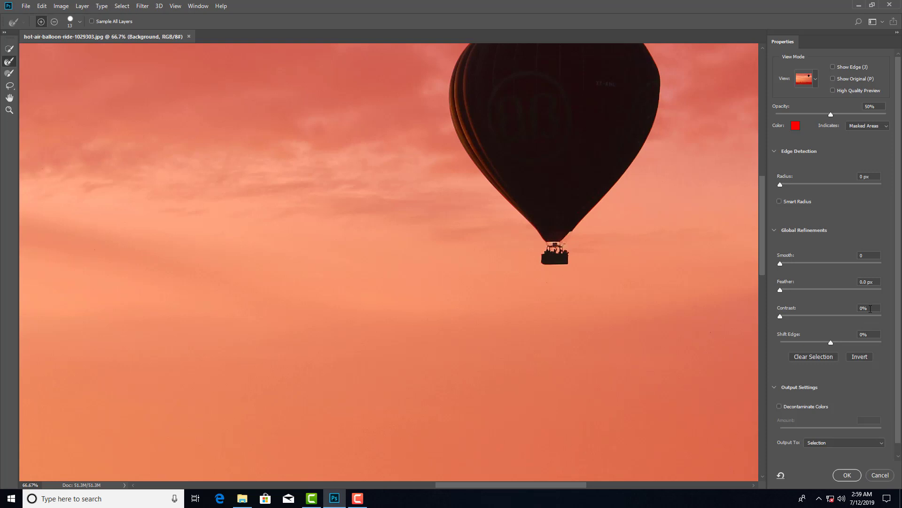
Step: Set Feather to 3.0 px and Output To: New Layer
{"action": "left_click", "coordinate": [858, 282]}
{"action": "type", "text": "3"}
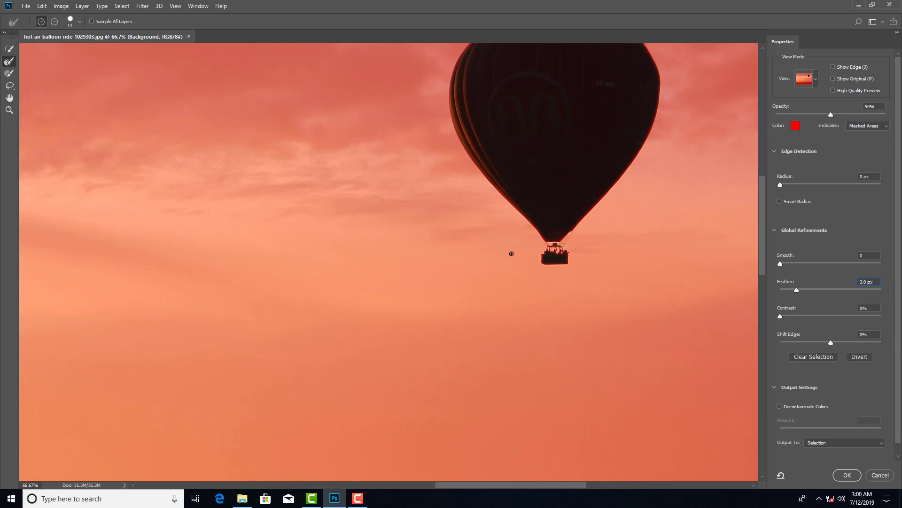
{"action": "left_click", "coordinate": [822, 441]}
{"action": "left_click", "coordinate": [825, 467]}
Step: Apply the refined mask as a new Background copy layer and fit the canvas on screen
{"action": "left_click", "coordinate": [847, 475]}
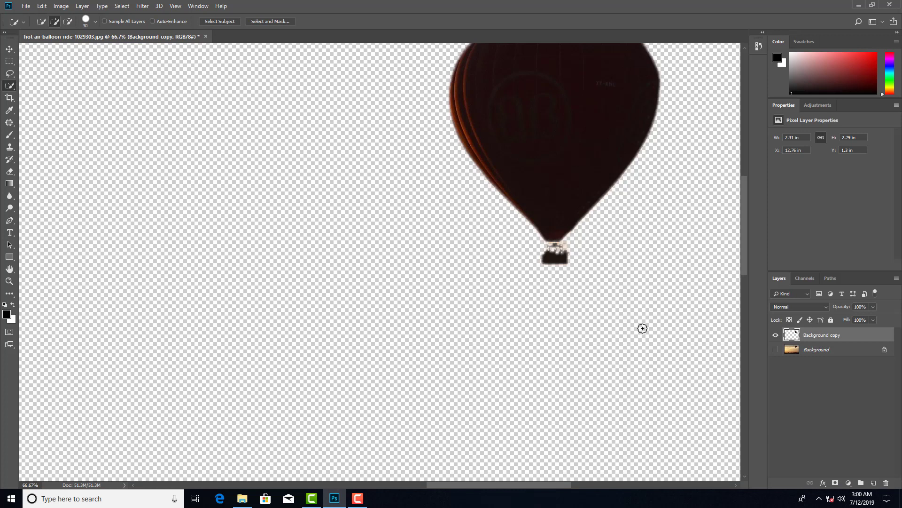
{"action": "left_click", "coordinate": [9, 281]}
{"action": "right_click", "coordinate": [422, 251]}
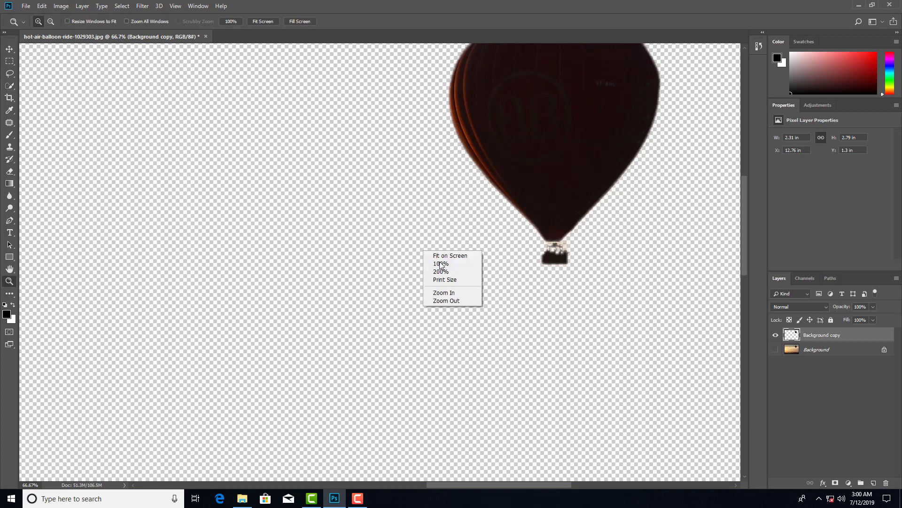
{"action": "left_click", "coordinate": [440, 256]}
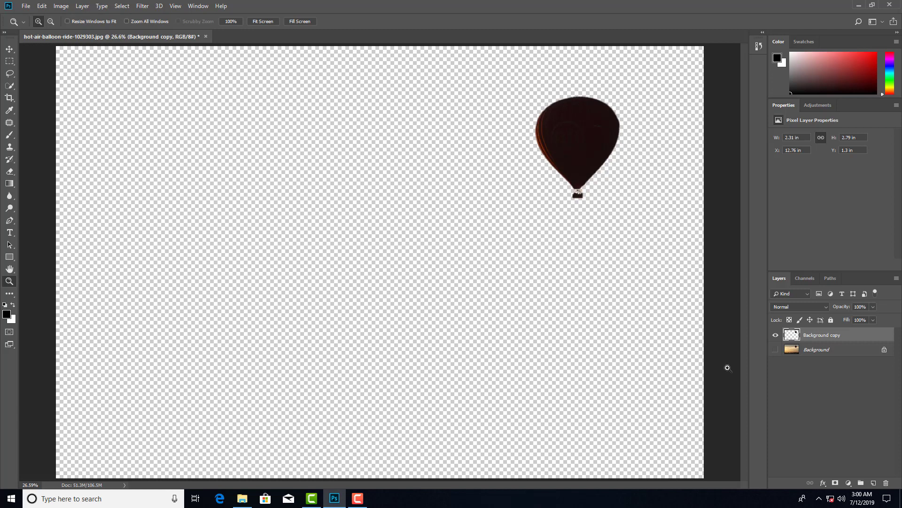
Step: Show Background, hide Background copy, load the balloon outline as a selection, and make Background active
{"action": "left_click", "coordinate": [776, 349]}
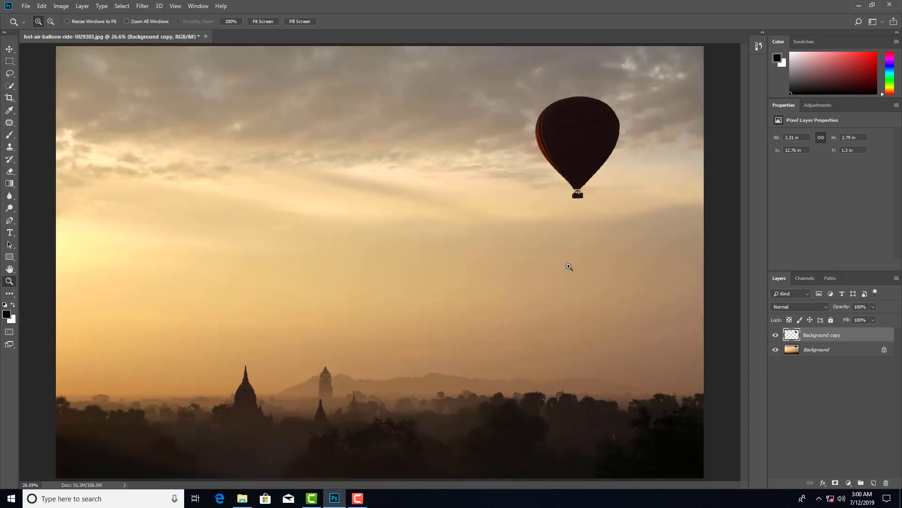
{"action": "left_click", "coordinate": [776, 335]}
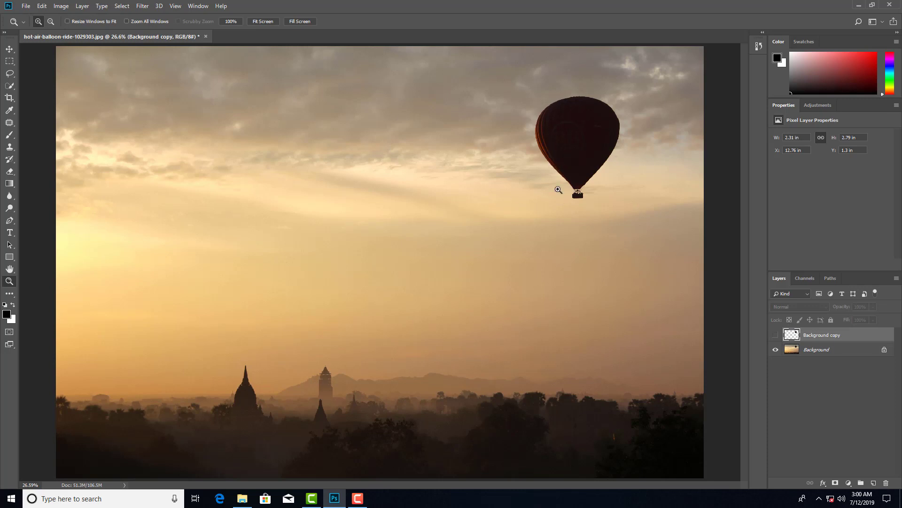
{"action": "left_click", "coordinate": [791, 335], "text": "ctrl"}
{"action": "left_click", "coordinate": [814, 350]}
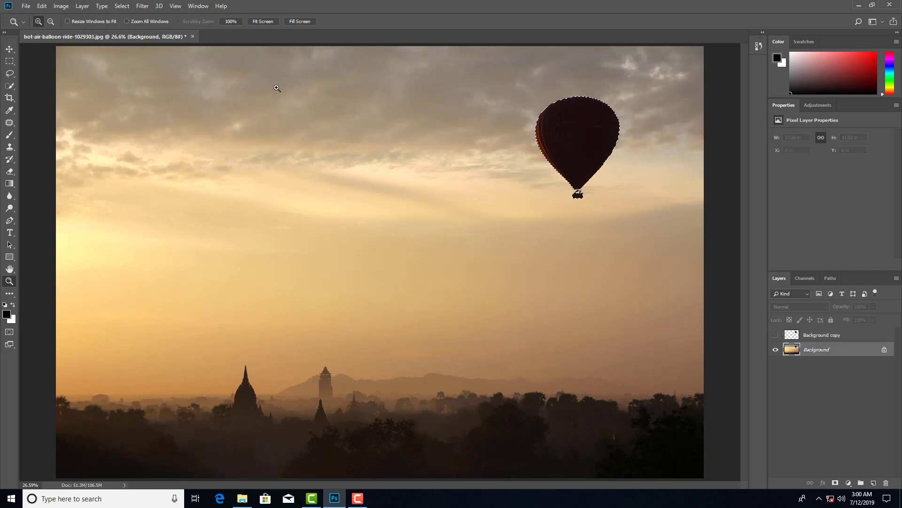
Step: Open the Fill dialog for the balloon selection, then cancel it without filling
{"action": "left_click", "coordinate": [122, 7]}
{"action": "mouse_move", "coordinate": [143, 8]}
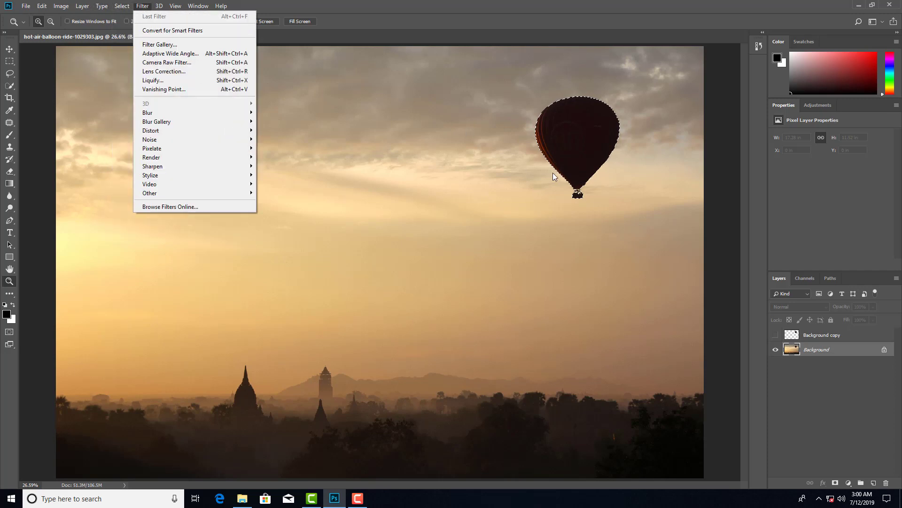
{"action": "left_click", "coordinate": [10, 63]}
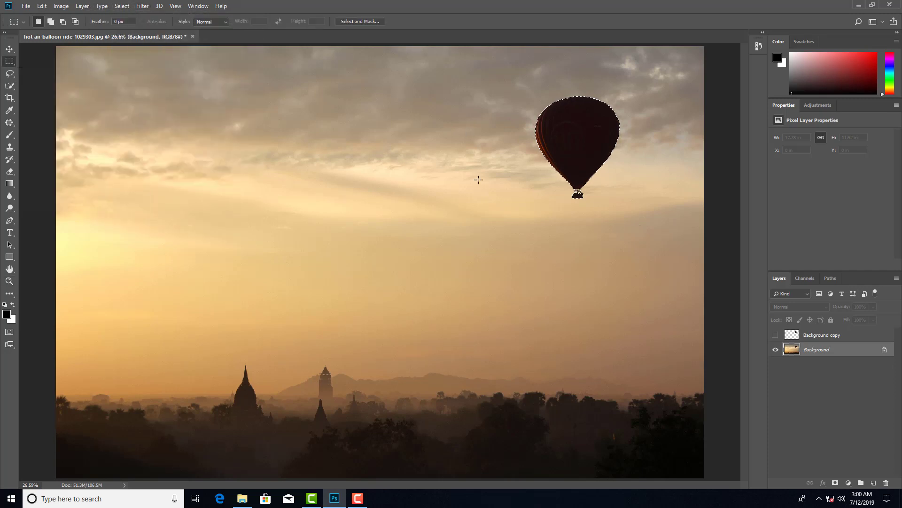
{"action": "right_click", "coordinate": [563, 159]}
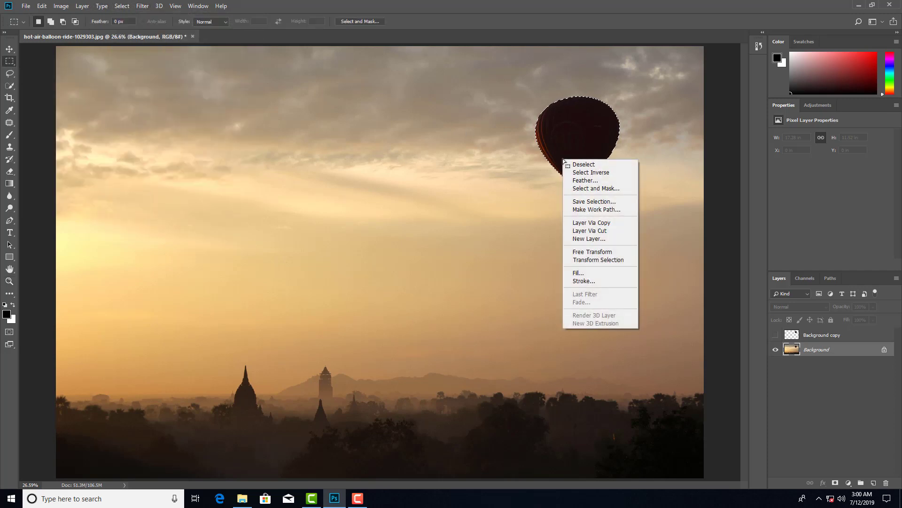
{"action": "left_click", "coordinate": [590, 273]}
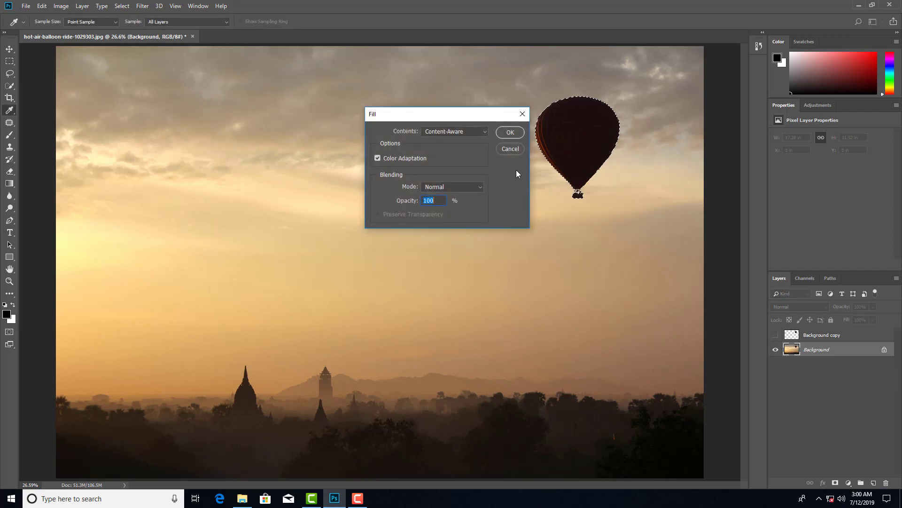
{"action": "left_click_drag", "start_coordinate": [520, 149], "coordinate": [514, 193]}
{"action": "left_click", "coordinate": [517, 150]}
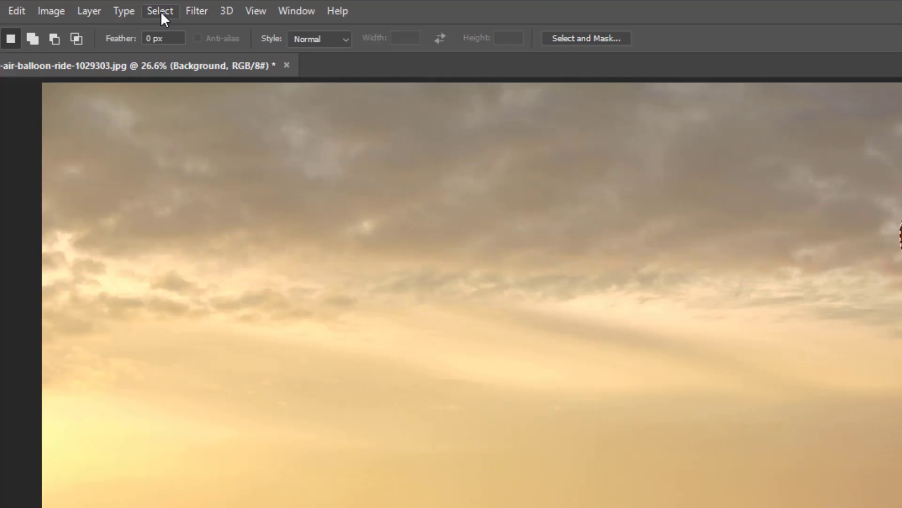
Step: Expand the balloon selection by 15 pixels with Select > Modify > Expand
{"action": "left_click", "coordinate": [122, 6]}
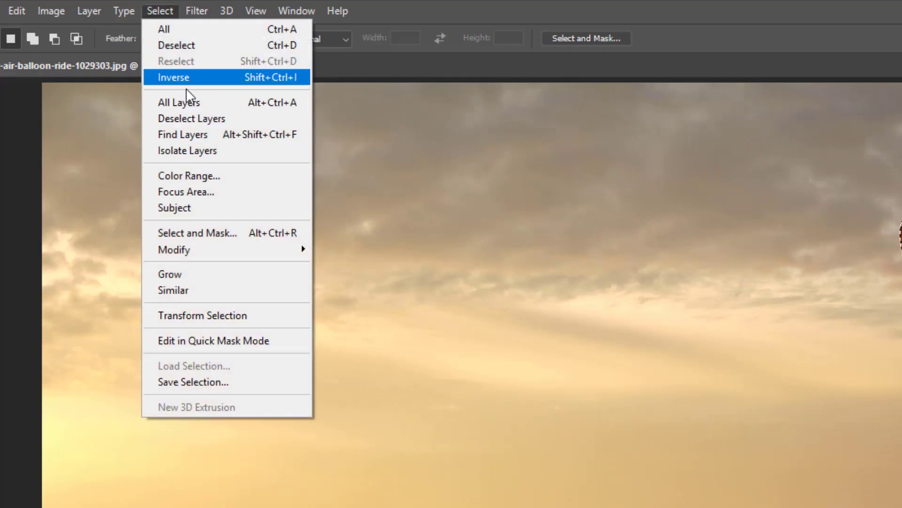
{"action": "mouse_move", "coordinate": [214, 248]}
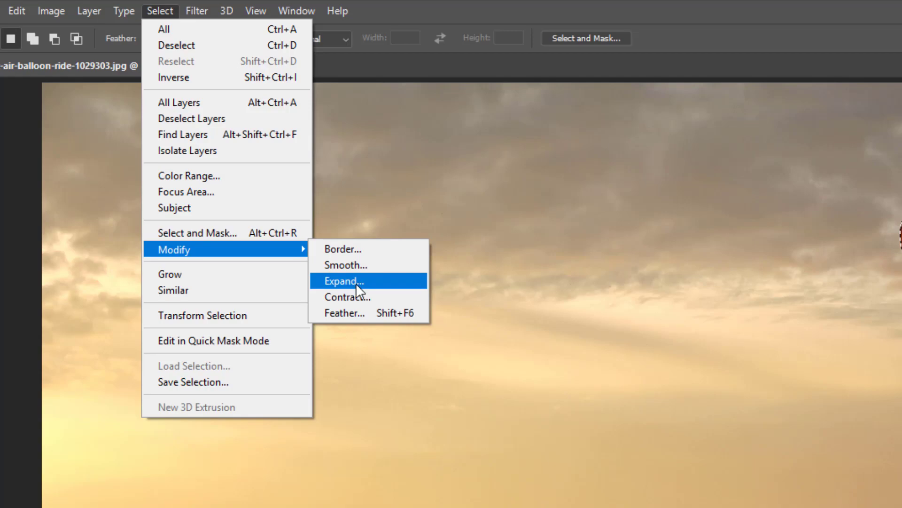
{"action": "left_click", "coordinate": [357, 282]}
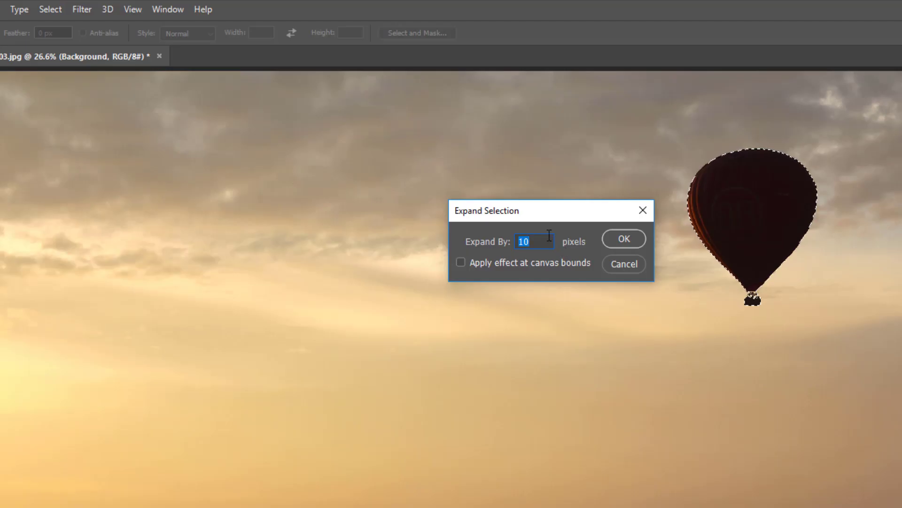
{"action": "type", "text": "15"}
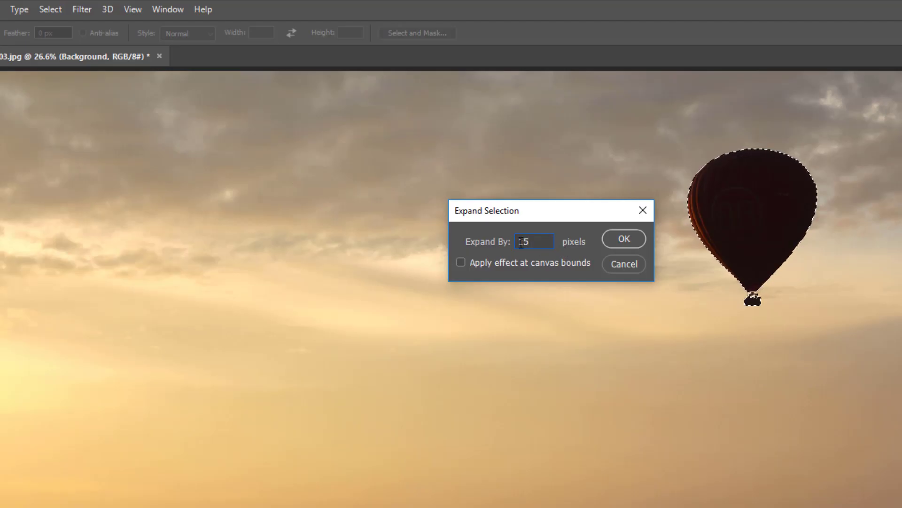
{"action": "left_click", "coordinate": [624, 239]}
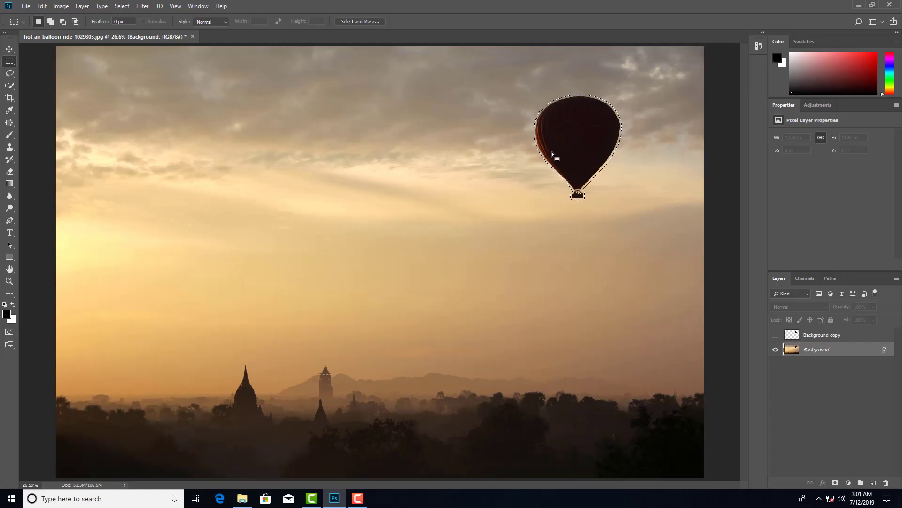
Step: Fill the expanded balloon selection with Content-Aware and deselect
{"action": "right_click", "coordinate": [560, 164]}
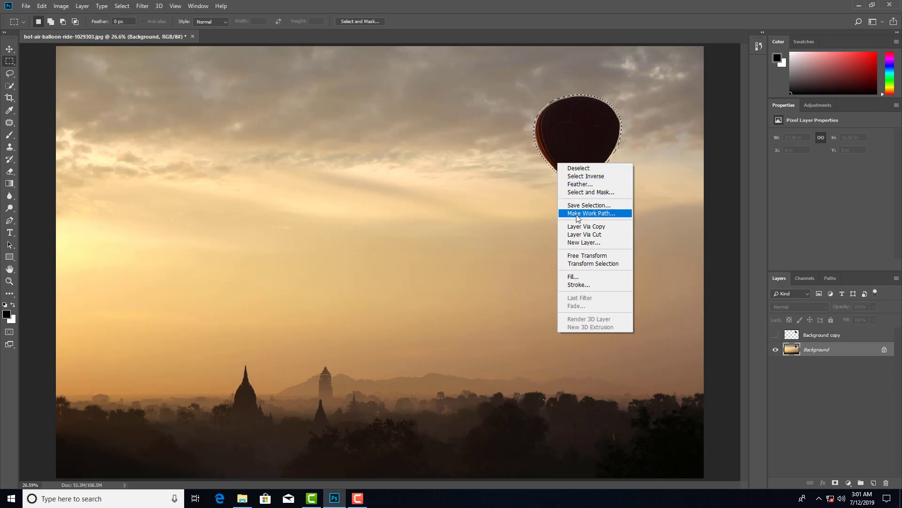
{"action": "left_click", "coordinate": [578, 276]}
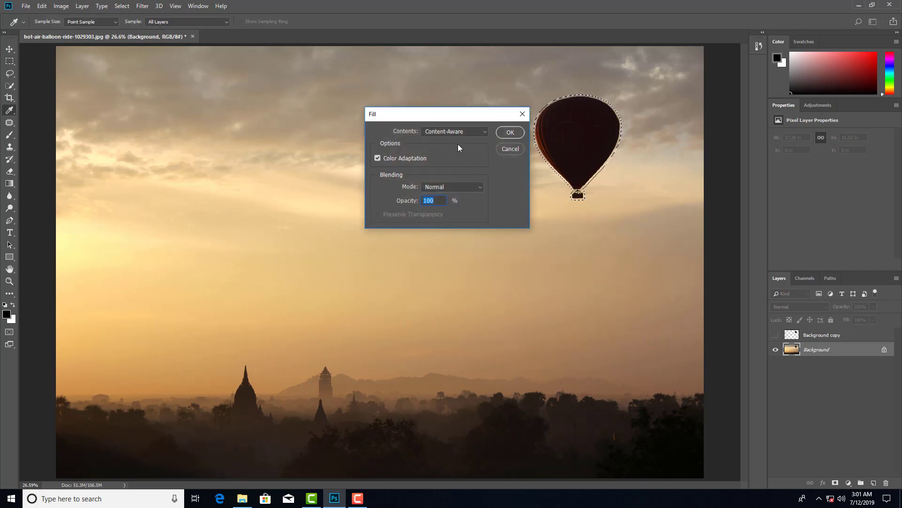
{"action": "left_click", "coordinate": [448, 133]}
{"action": "left_click", "coordinate": [442, 174]}
{"action": "left_click_drag", "start_coordinate": [456, 115], "coordinate": [403, 109]}
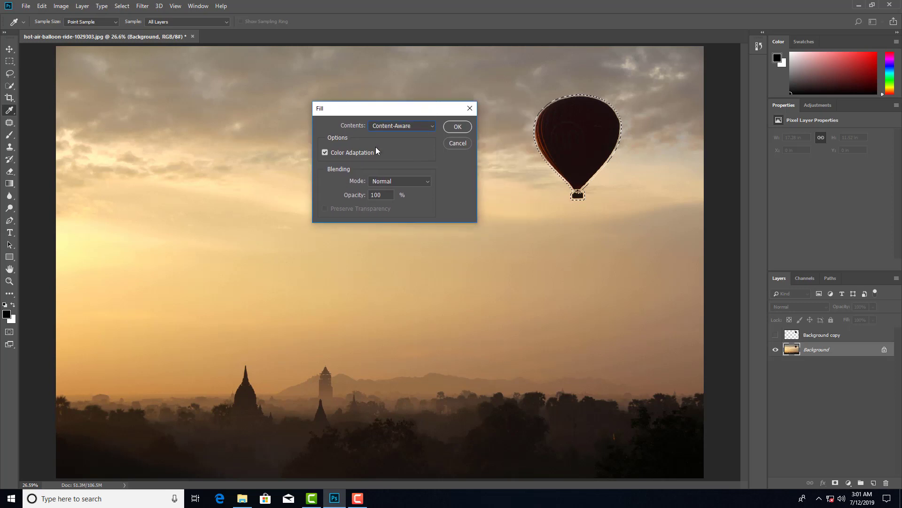
{"action": "left_click", "coordinate": [458, 126]}
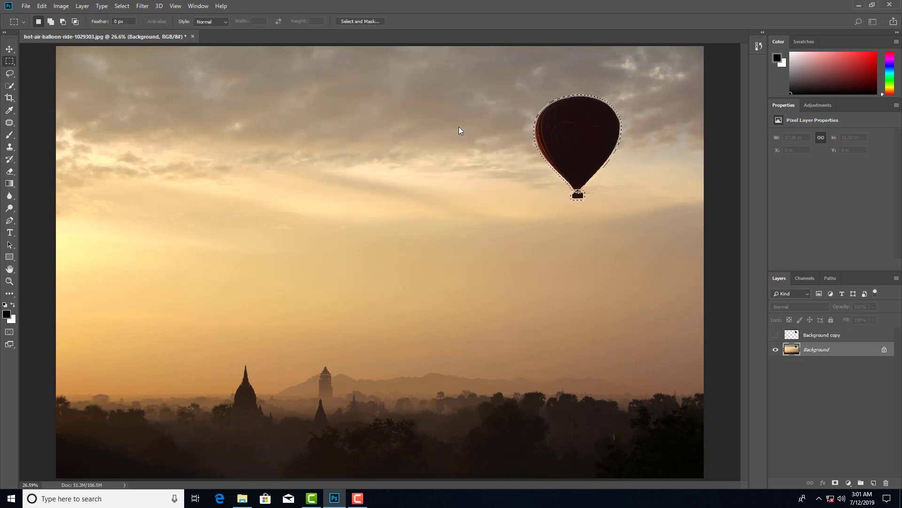
{"action": "left_click", "coordinate": [566, 154]}
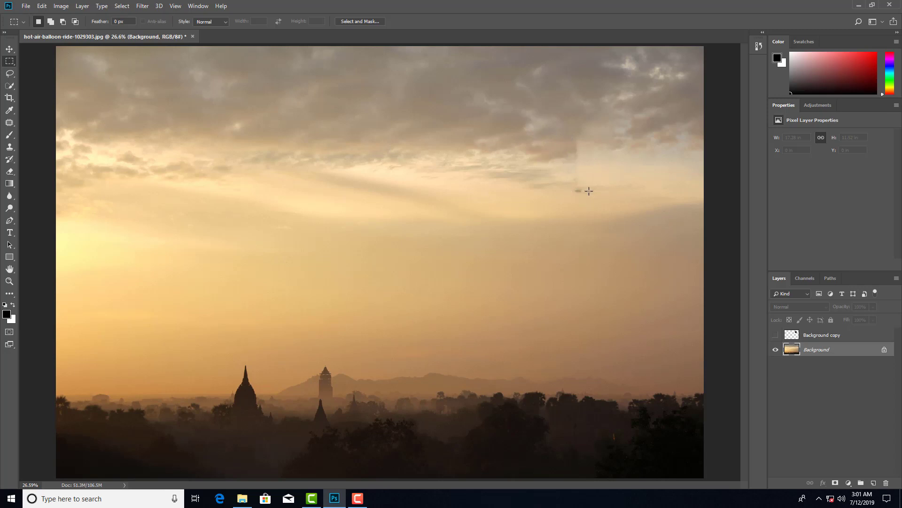
Step: Zoom in on the leftover speck and patch it with clean sky
{"action": "left_click", "coordinate": [9, 281]}
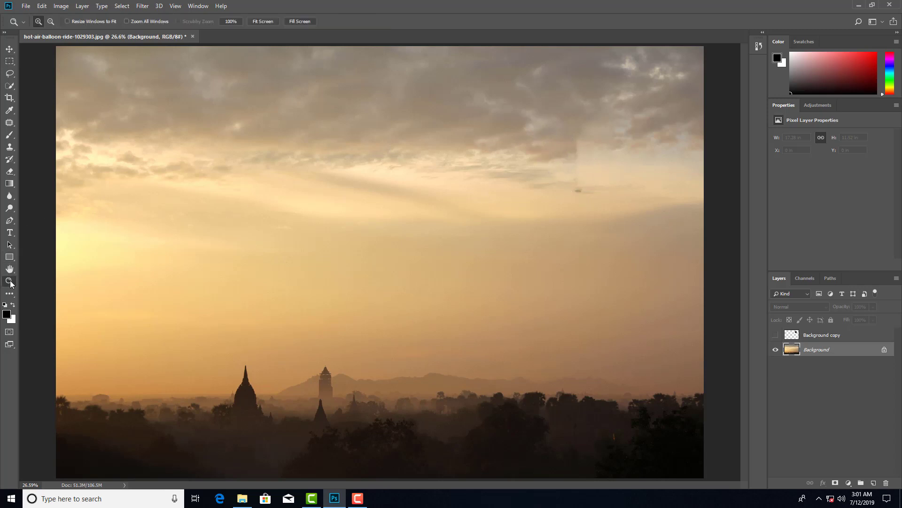
{"action": "left_click", "coordinate": [584, 175]}
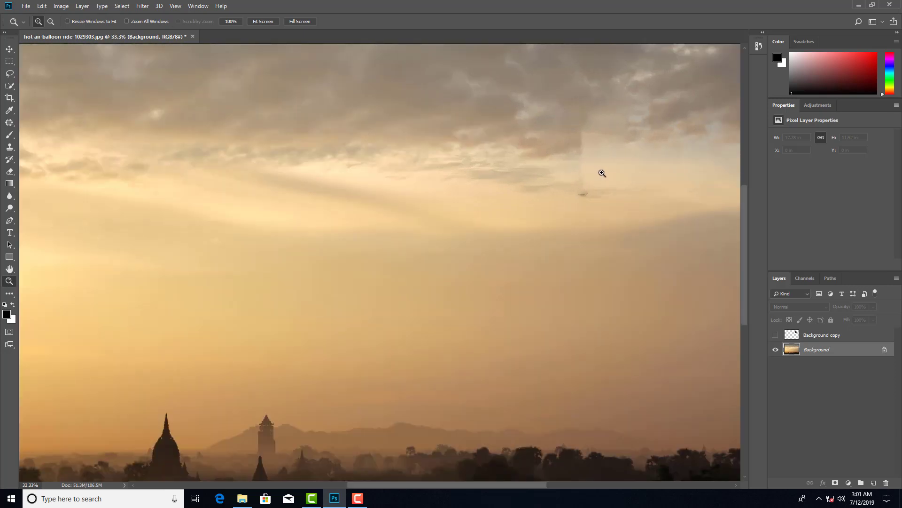
{"action": "left_click", "coordinate": [602, 174]}
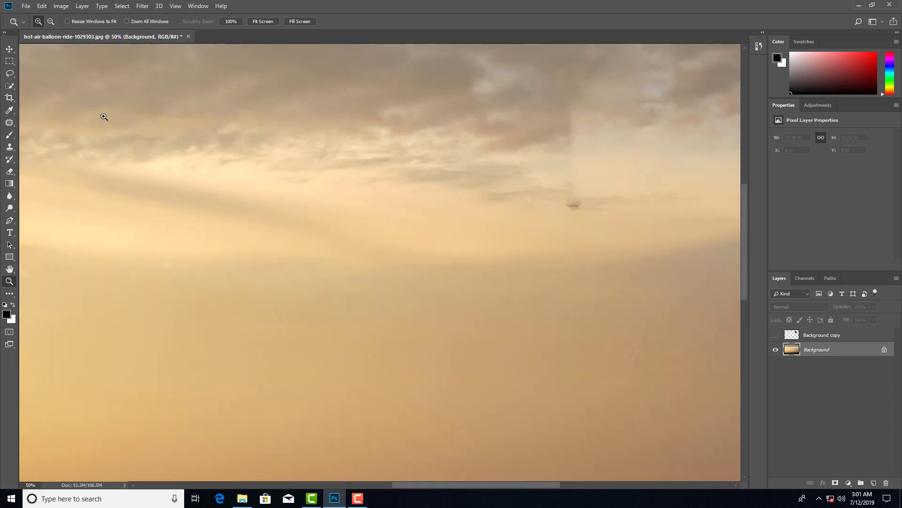
{"action": "left_click", "coordinate": [10, 124]}
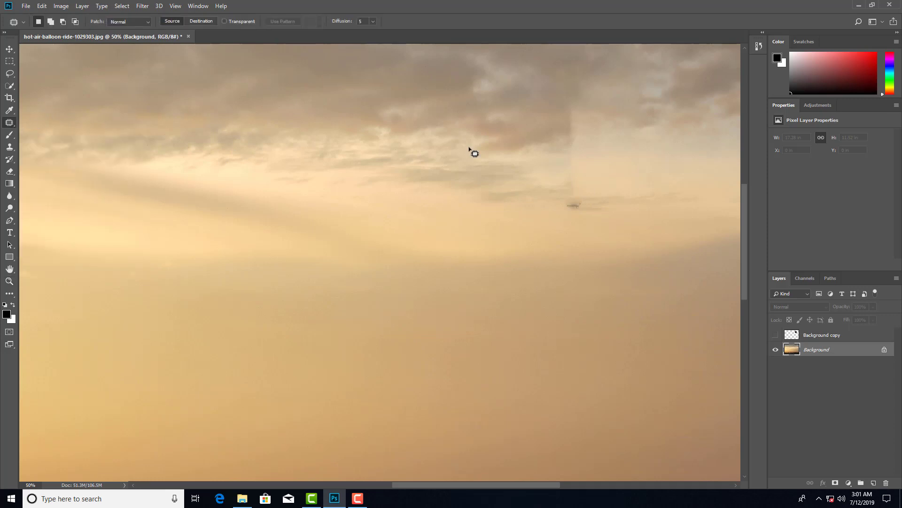
{"action": "mouse_move", "coordinate": [572, 179]}
{"action": "left_mouse_down"}
{"action": "mouse_move", "coordinate": [590, 231]}
{"action": "mouse_move", "coordinate": [592, 199]}
{"action": "mouse_move", "coordinate": [571, 178]}
{"action": "left_mouse_up"}
{"action": "mouse_move", "coordinate": [580, 210]}
{"action": "left_mouse_down"}
{"action": "mouse_move", "coordinate": [567, 197]}
{"action": "mouse_move", "coordinate": [580, 185]}
{"action": "mouse_move", "coordinate": [582, 219]}
{"action": "mouse_move", "coordinate": [590, 203]}
{"action": "left_mouse_up"}
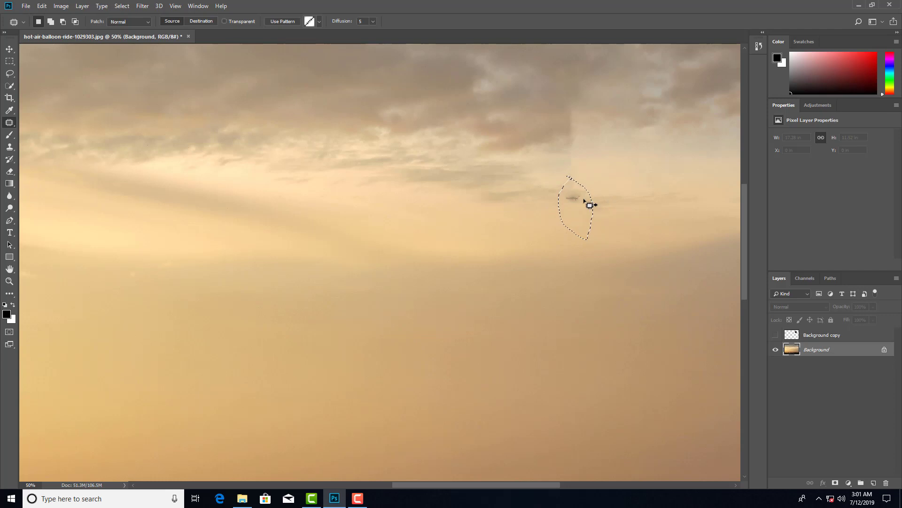
Step: Deselect and patch the speck again with nearby sky
{"action": "left_click", "coordinate": [122, 5]}
{"action": "left_click", "coordinate": [132, 25]}
{"action": "mouse_move", "coordinate": [602, 166]}
{"action": "left_mouse_down"}
{"action": "mouse_move", "coordinate": [532, 214]}
{"action": "mouse_move", "coordinate": [603, 216]}
{"action": "mouse_move", "coordinate": [607, 168]}
{"action": "left_mouse_up"}
{"action": "mouse_move", "coordinate": [569, 210]}
{"action": "left_mouse_down"}
{"action": "mouse_move", "coordinate": [578, 194]}
{"action": "mouse_move", "coordinate": [607, 187]}
{"action": "mouse_move", "coordinate": [575, 195]}
{"action": "left_mouse_up"}
{"action": "left_click", "coordinate": [128, 5]}
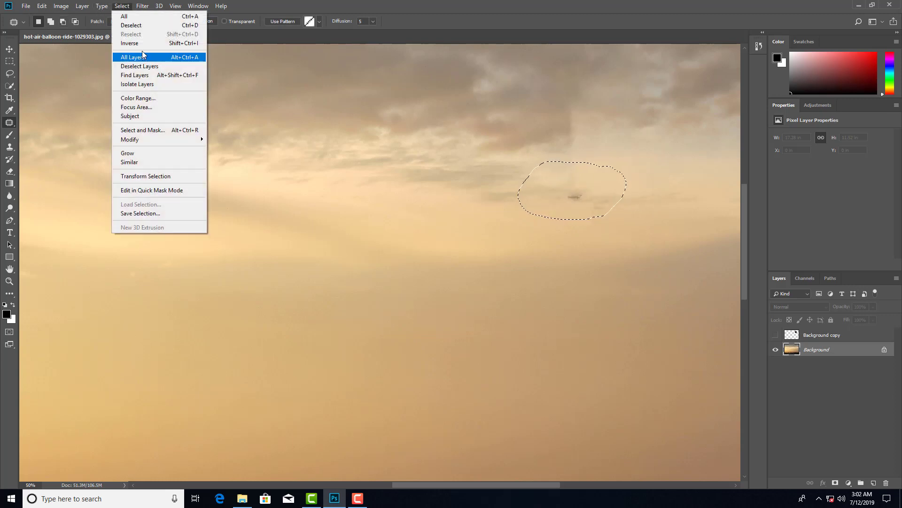
{"action": "left_click", "coordinate": [131, 25]}
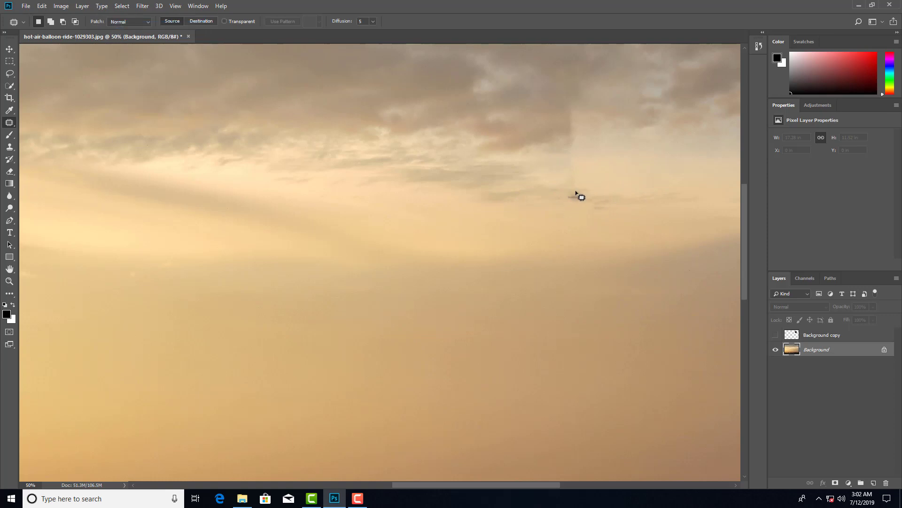
{"action": "left_click_drag", "start_coordinate": [571, 192], "coordinate": [578, 214]}
{"action": "left_click", "coordinate": [10, 61]}
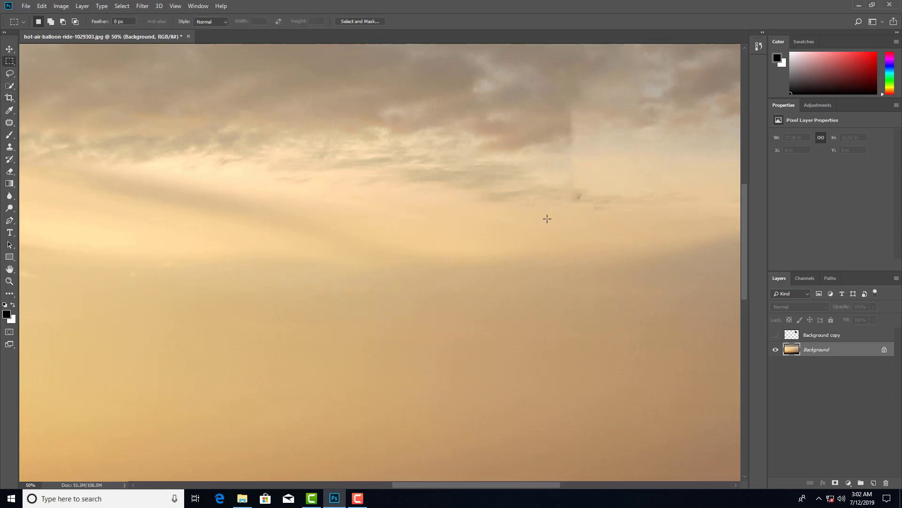
Step: Fit the image on screen, patch the blotchy sky where the balloon was, and deselect
{"action": "left_click", "coordinate": [10, 281]}
{"action": "right_click", "coordinate": [374, 241]}
{"action": "left_click", "coordinate": [379, 244]}
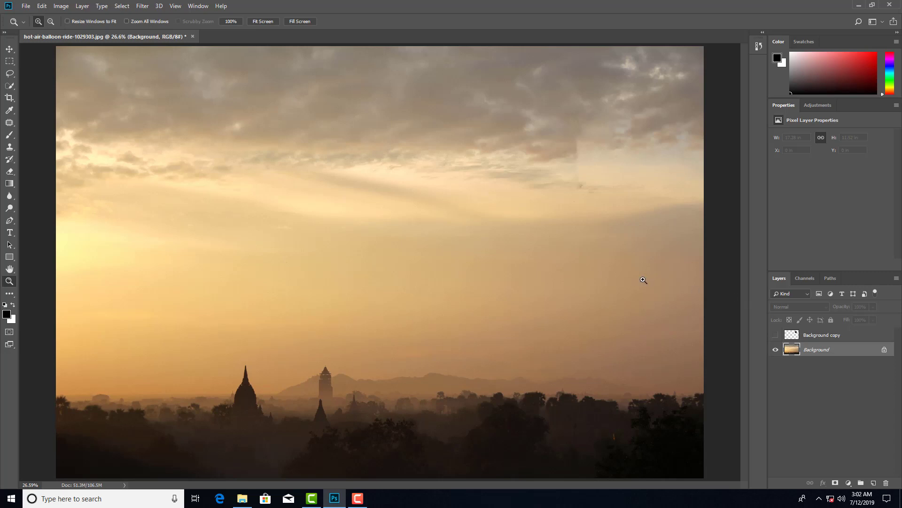
{"action": "left_click", "coordinate": [11, 123]}
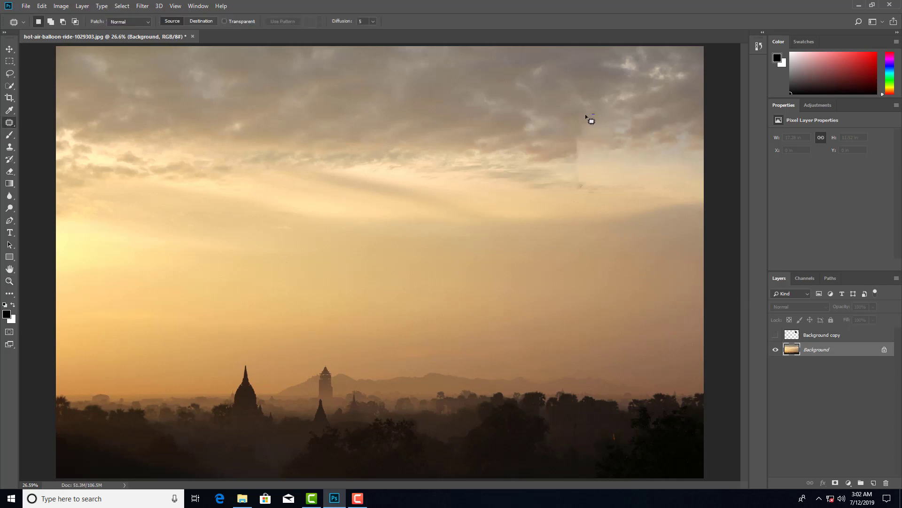
{"action": "mouse_move", "coordinate": [587, 117]}
{"action": "left_mouse_down"}
{"action": "mouse_move", "coordinate": [593, 219]}
{"action": "mouse_move", "coordinate": [617, 182]}
{"action": "mouse_move", "coordinate": [591, 115]}
{"action": "left_mouse_up"}
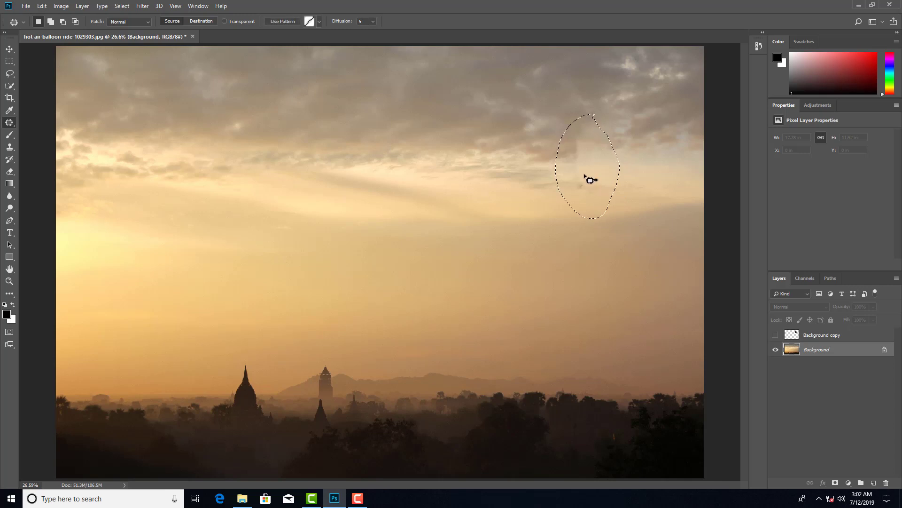
{"action": "left_click_drag", "start_coordinate": [585, 175], "coordinate": [597, 197]}
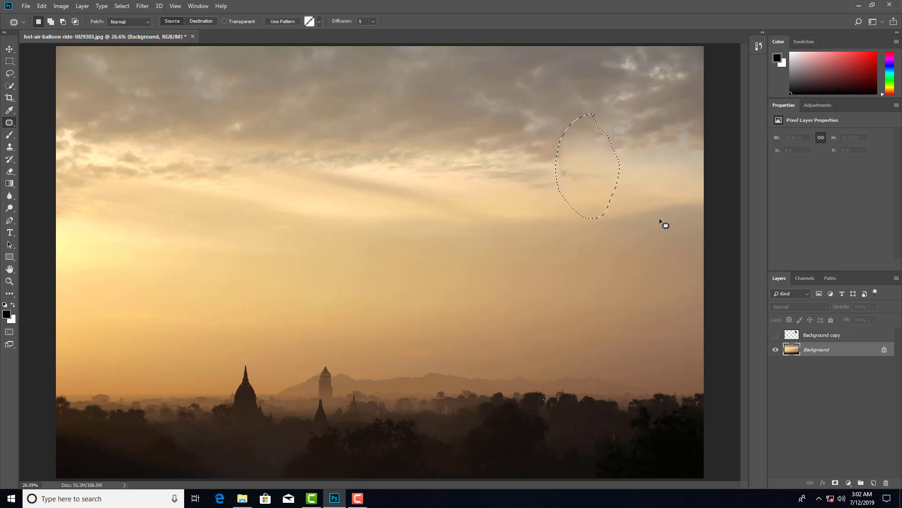
{"action": "key", "text": "ctrl+d"}
Step: Rename the Background copy layer to "ballon"
{"action": "left_click", "coordinate": [828, 381]}
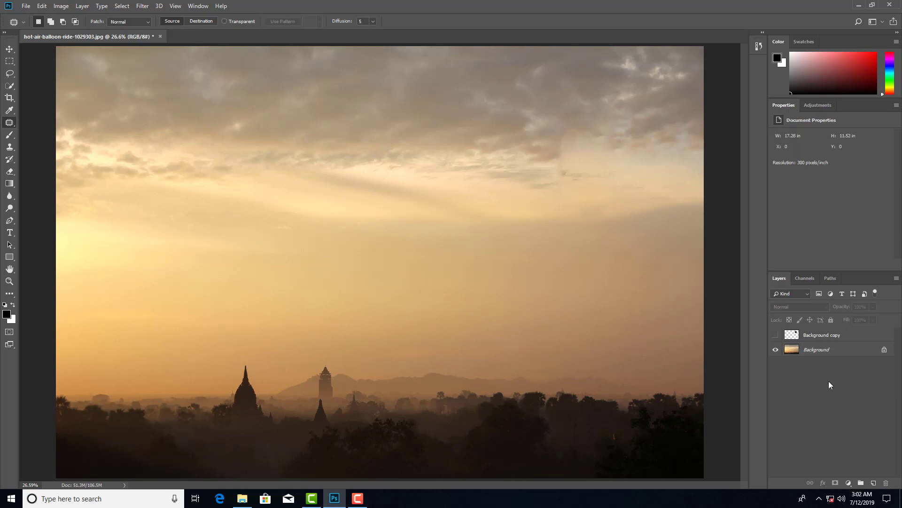
{"action": "double_click", "coordinate": [820, 338]}
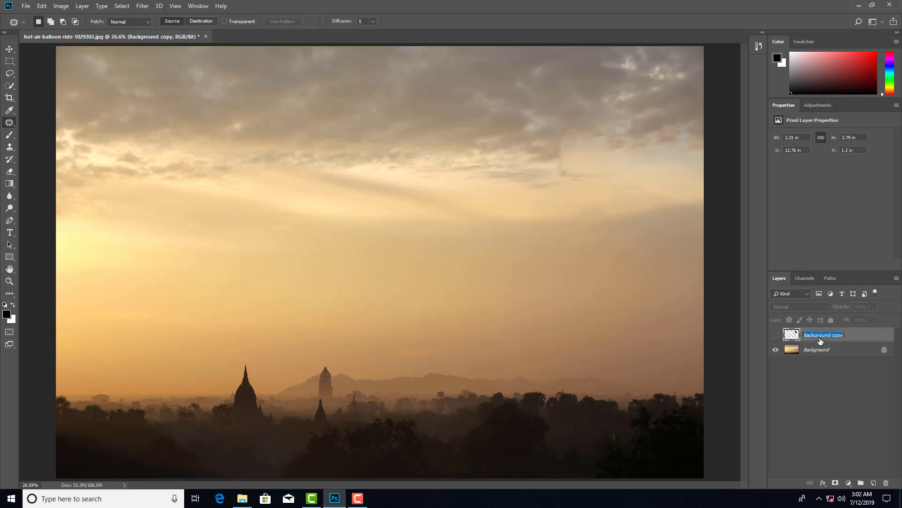
{"action": "type", "text": "ballon"}
{"action": "key", "text": "Return"}
Step: Unlock the Background photo layer, show "ballon", and rename the photo layer "B"
{"action": "double_click", "coordinate": [829, 350]}
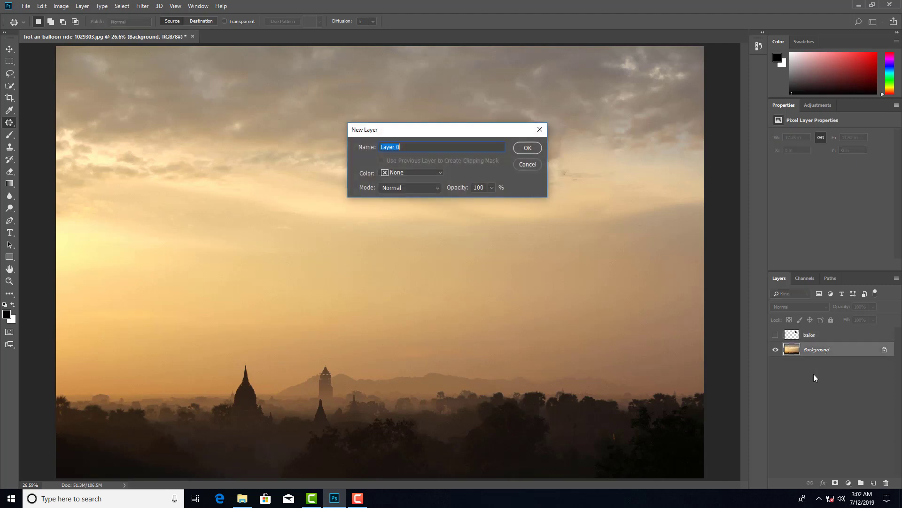
{"action": "left_click", "coordinate": [527, 164]}
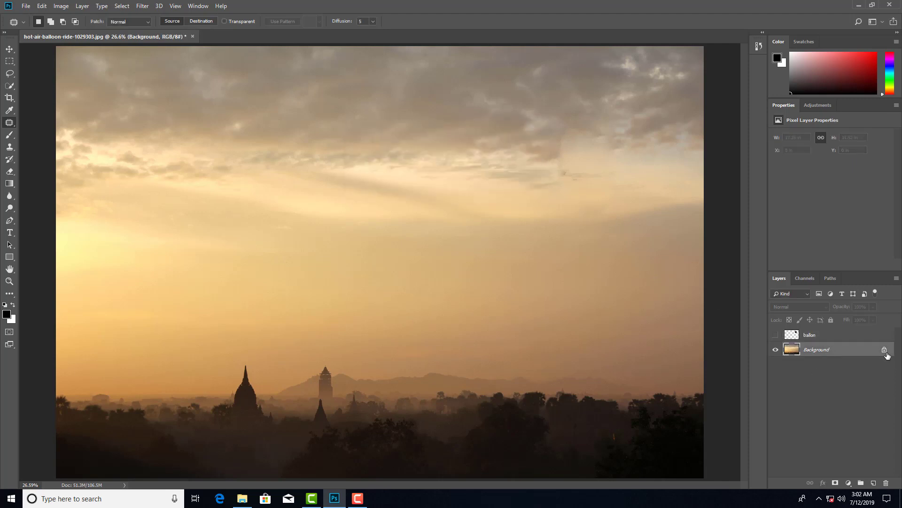
{"action": "left_click", "coordinate": [885, 351]}
{"action": "left_click", "coordinate": [776, 337]}
{"action": "double_click", "coordinate": [811, 351]}
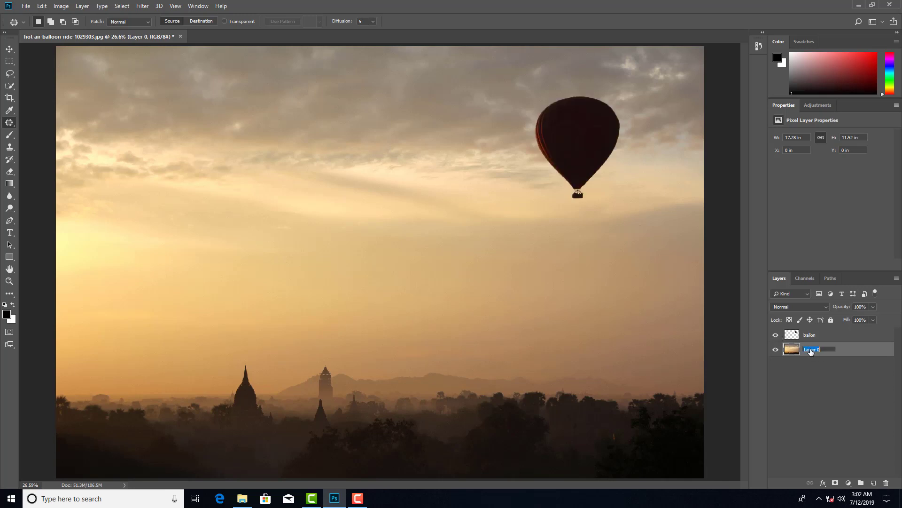
{"action": "key", "text": "Return"}
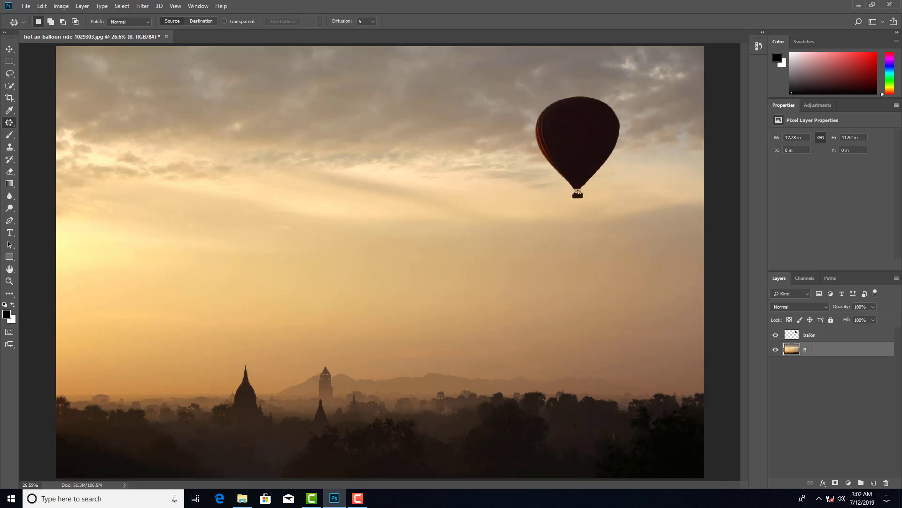
{"action": "left_click", "coordinate": [786, 387]}
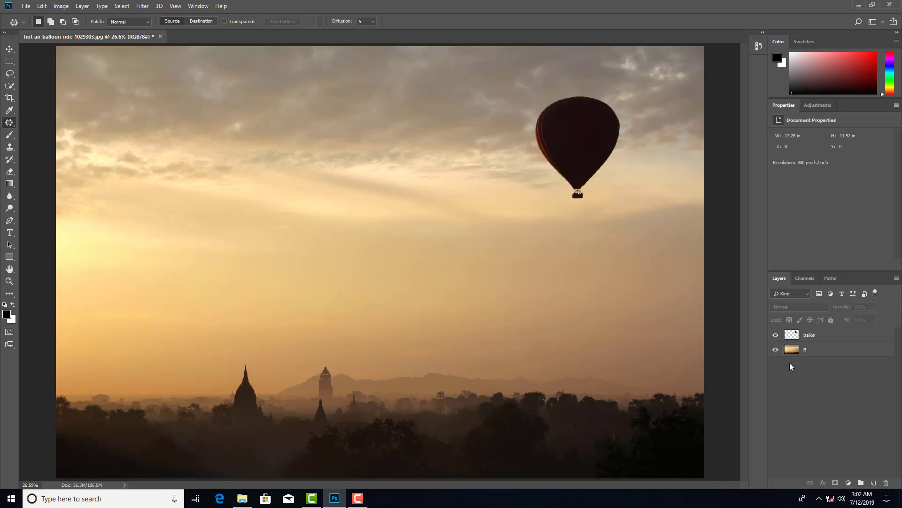
Step: Check the ballon and B layers' visibility, leaving both shown, and make B the active layer
{"action": "left_click", "coordinate": [776, 335]}
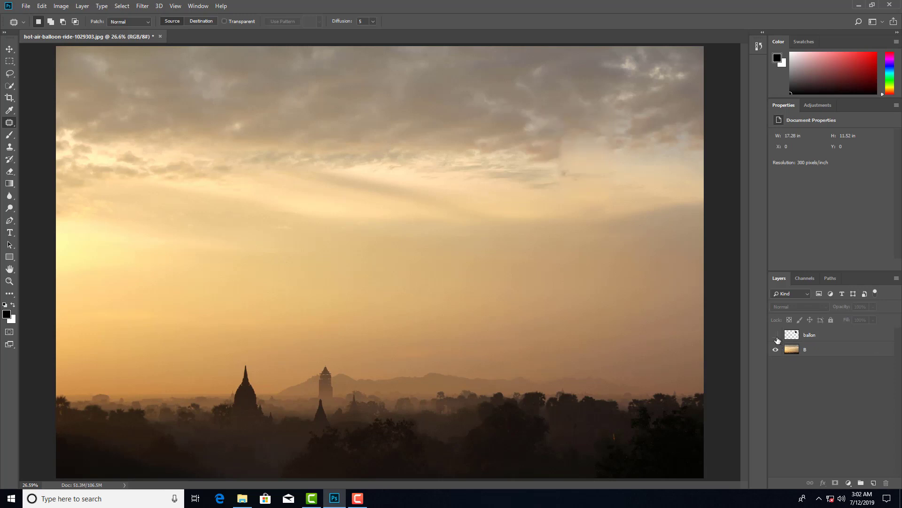
{"action": "left_click", "coordinate": [775, 335]}
{"action": "left_click", "coordinate": [776, 349]}
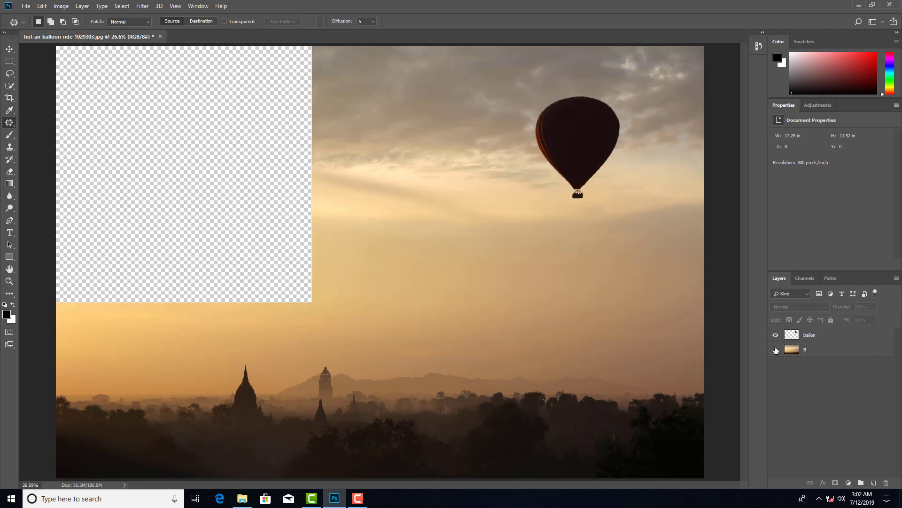
{"action": "left_click", "coordinate": [776, 350]}
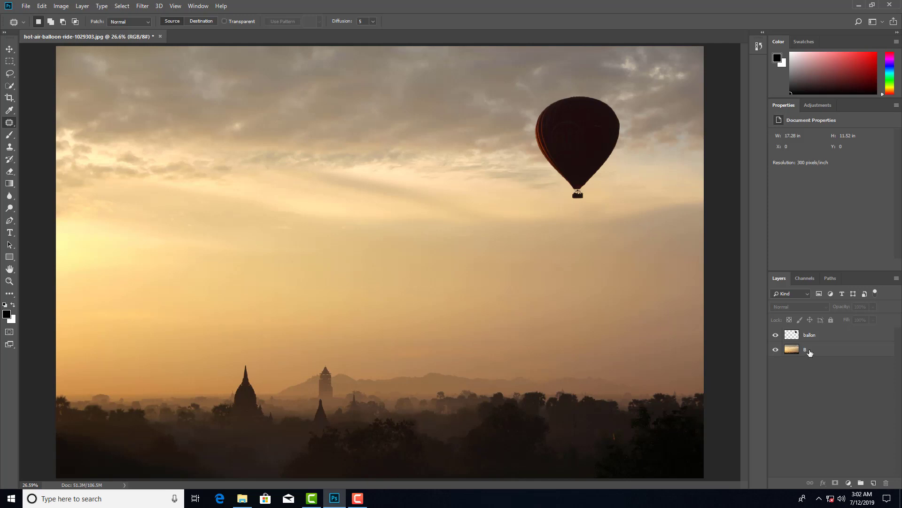
{"action": "left_click", "coordinate": [793, 354]}
{"action": "left_click", "coordinate": [8, 50]}
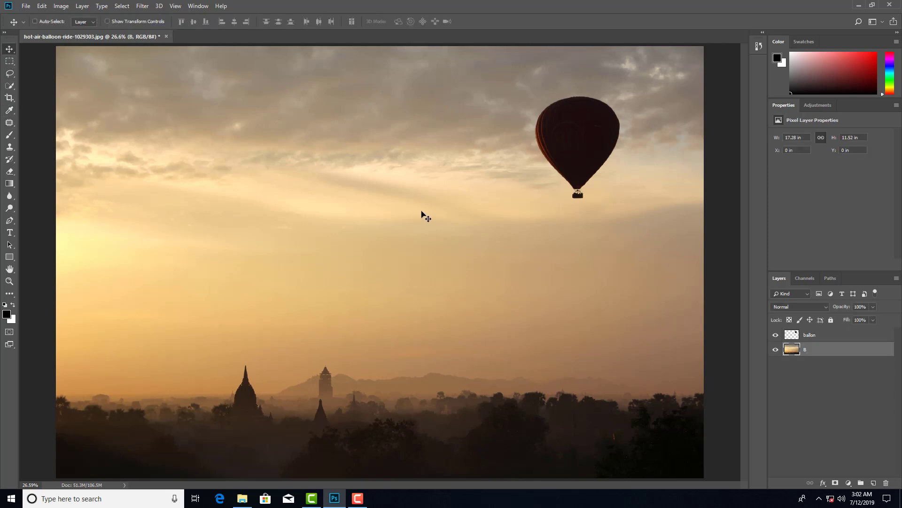
Step: Undo the accidental white fill on layer B with Edit > Undo
{"action": "key", "text": "ctrl+plus"}
{"action": "key", "text": "ctrl+BackSpace"}
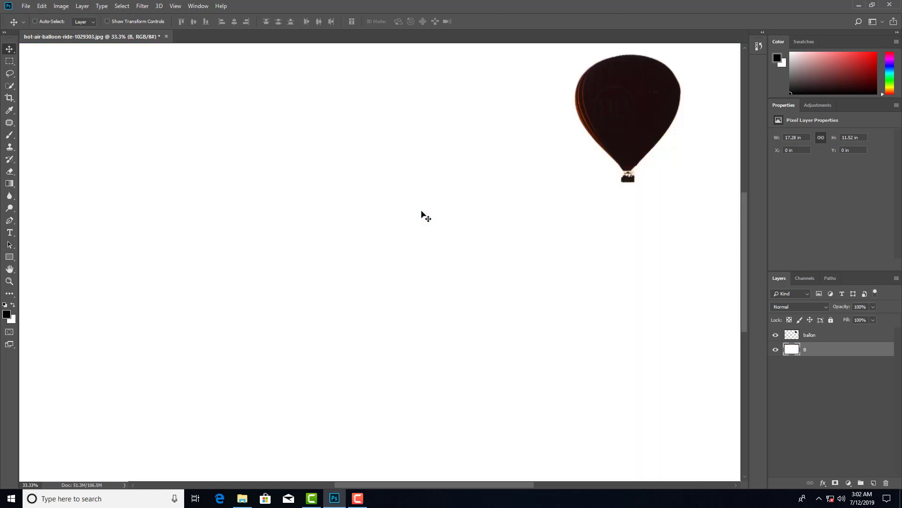
{"action": "key", "text": "ctrl"}
{"action": "left_click", "coordinate": [42, 6]}
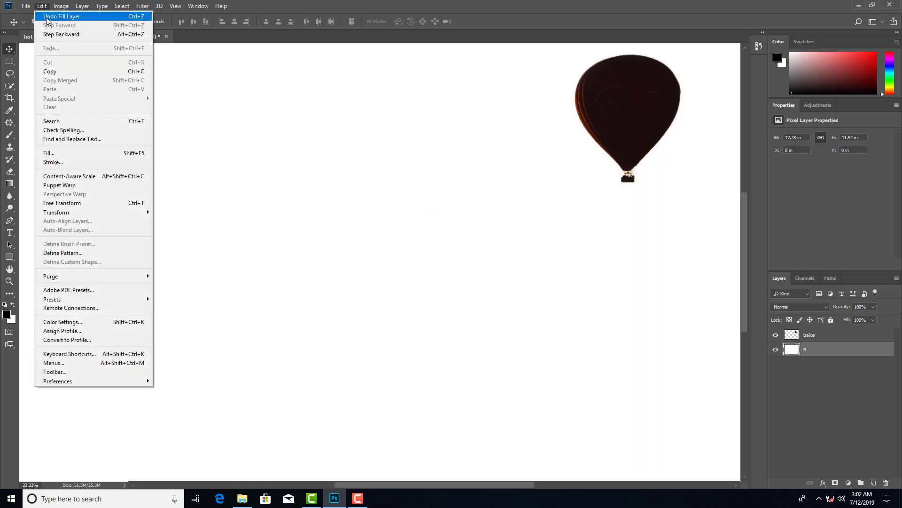
{"action": "left_click", "coordinate": [47, 17]}
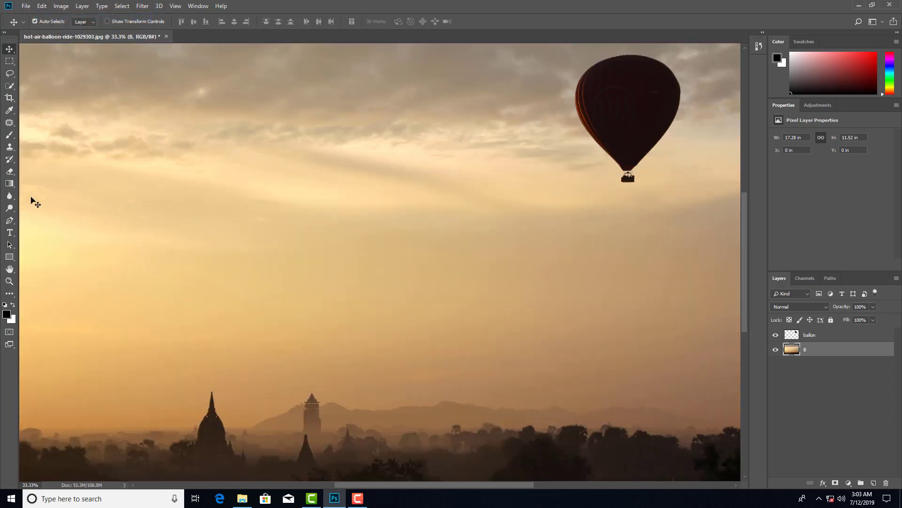
Step: Resize the image in Image Size to 1920 pixels wide (1920 × 1280)
{"action": "left_click", "coordinate": [61, 7]}
{"action": "left_click", "coordinate": [83, 77]}
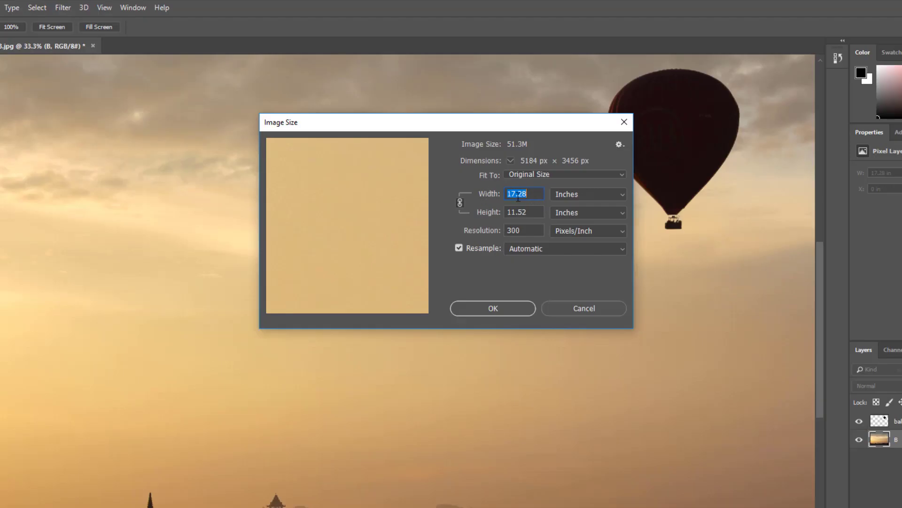
{"action": "left_click", "coordinate": [584, 197]}
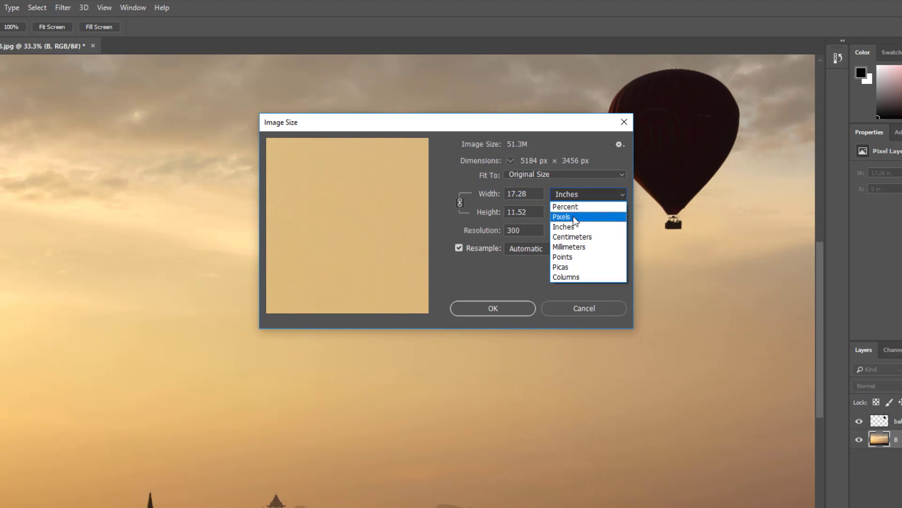
{"action": "left_click", "coordinate": [573, 218]}
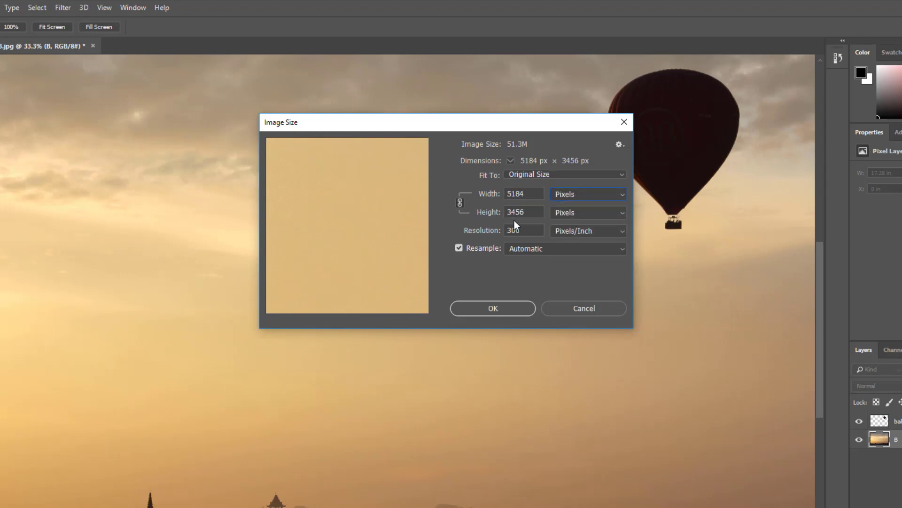
{"action": "left_click_drag", "start_coordinate": [527, 193], "coordinate": [491, 190]}
{"action": "type", "text": "1920"}
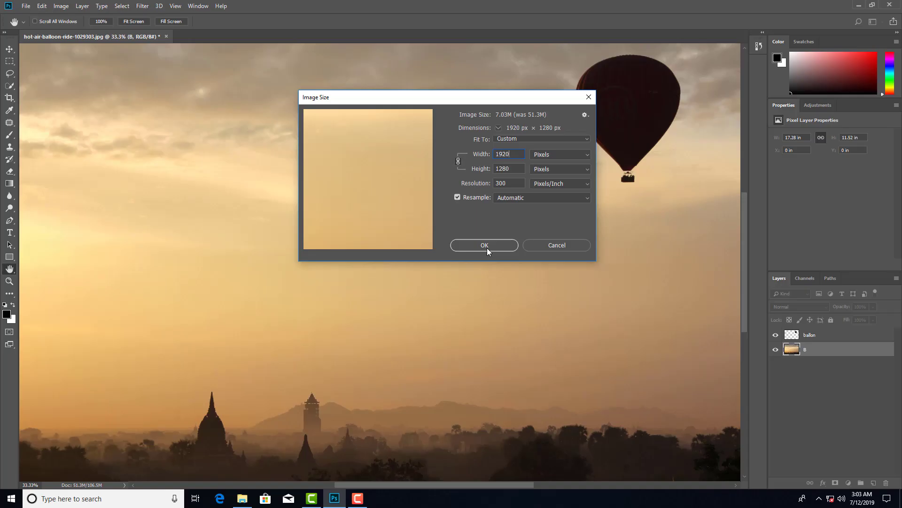
{"action": "left_click", "coordinate": [495, 309]}
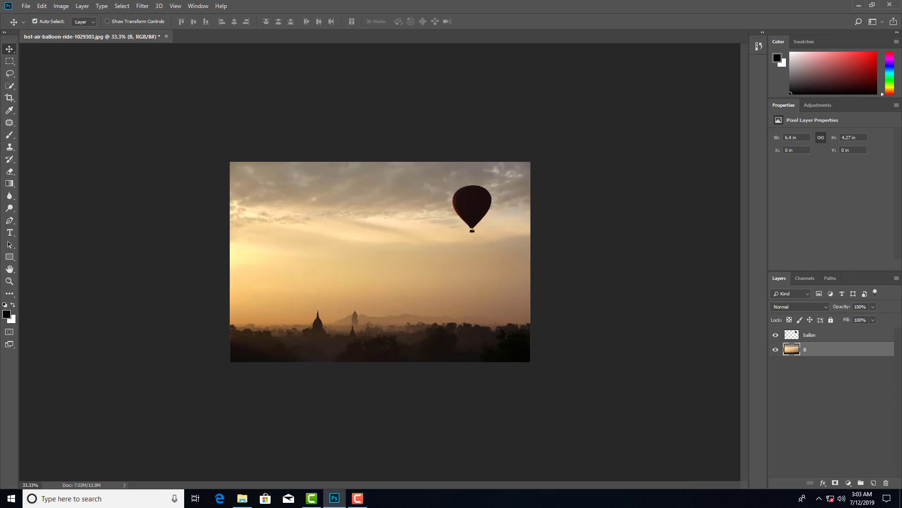
Step: Fit the whole image on screen
{"action": "left_click", "coordinate": [10, 282]}
{"action": "right_click", "coordinate": [418, 277]}
{"action": "left_click", "coordinate": [423, 278]}
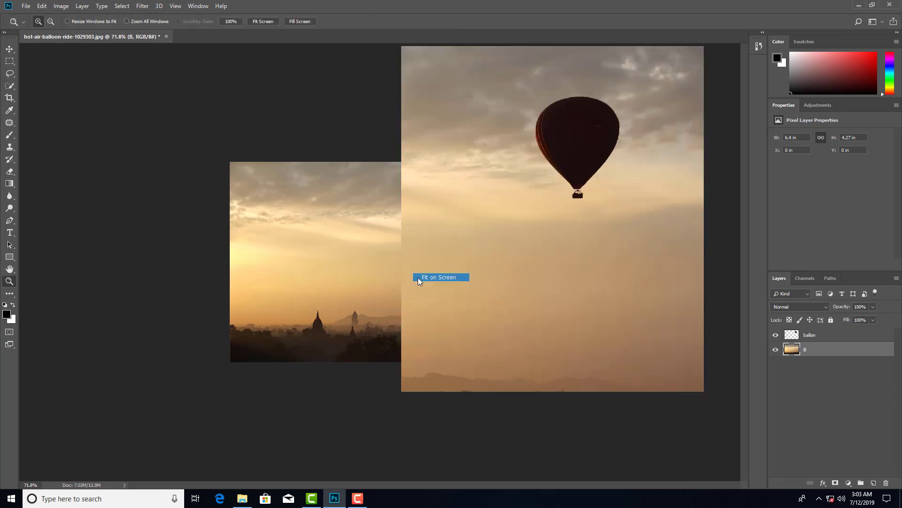
Step: Save the image under a new name as a layered PSD with maximized compatibility
{"action": "left_click", "coordinate": [26, 6]}
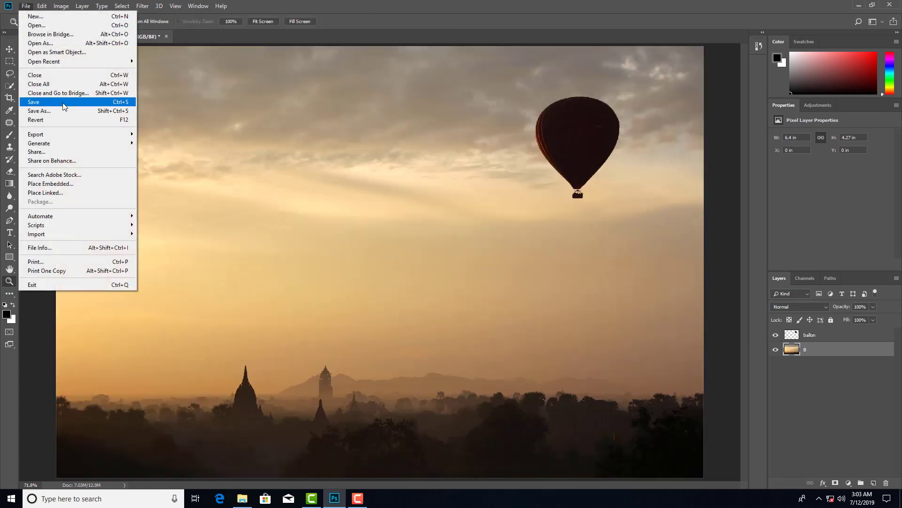
{"action": "left_click", "coordinate": [42, 101]}
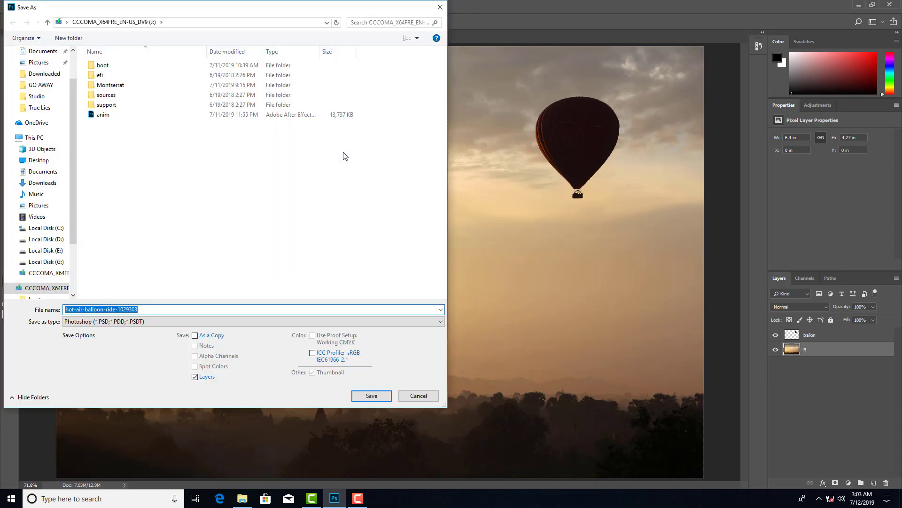
{"action": "type", "text": "tuts"}
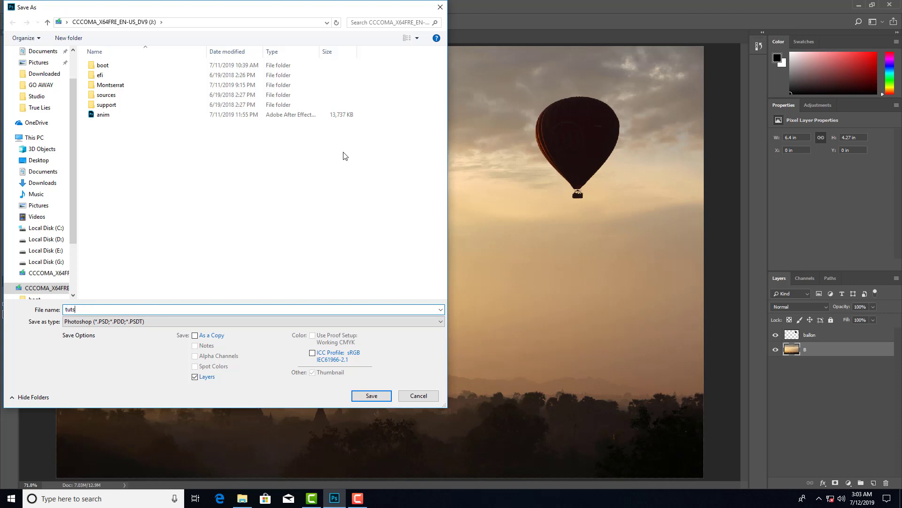
{"action": "key", "text": "Return"}
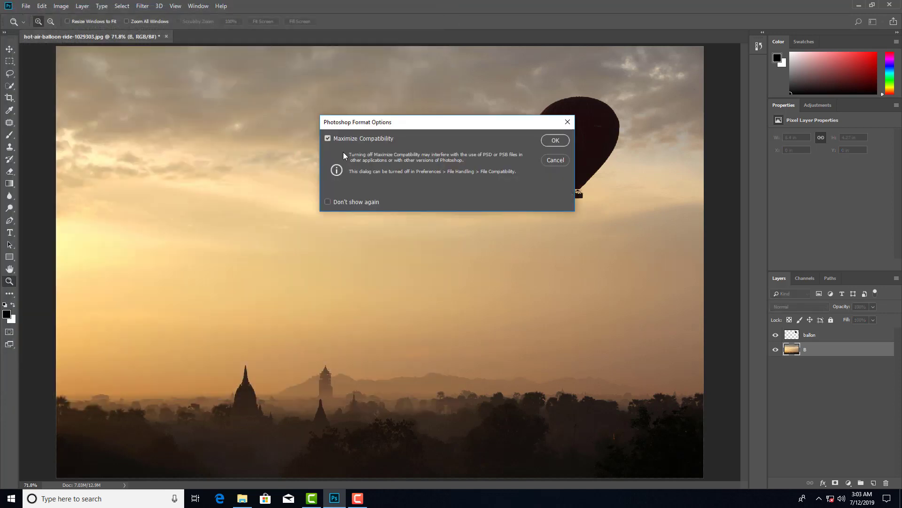
{"action": "left_click", "coordinate": [552, 145]}
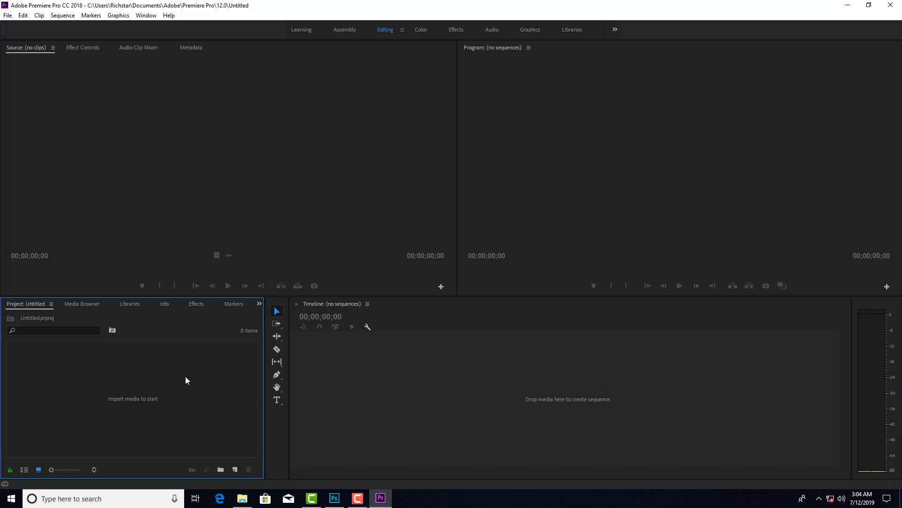
Step: Import the tuts1 layered PSD as a sequence, creating a tuts1 bin with three items
{"action": "double_click", "coordinate": [162, 406]}
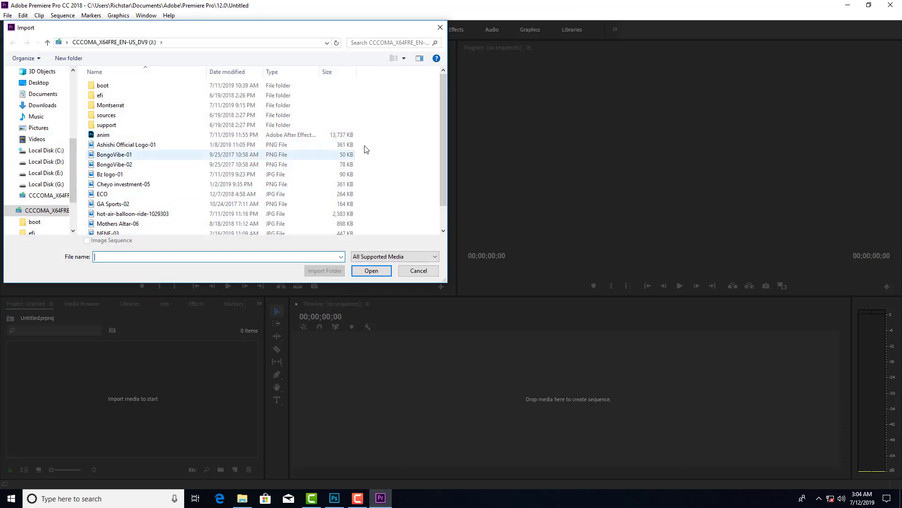
{"action": "left_click_drag", "start_coordinate": [445, 184], "coordinate": [447, 217]}
{"action": "double_click", "coordinate": [107, 219]}
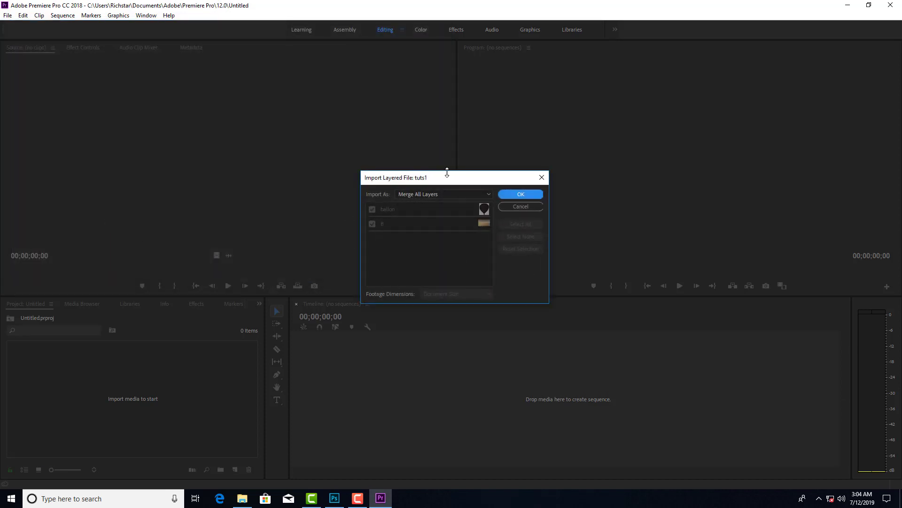
{"action": "left_click", "coordinate": [433, 193]}
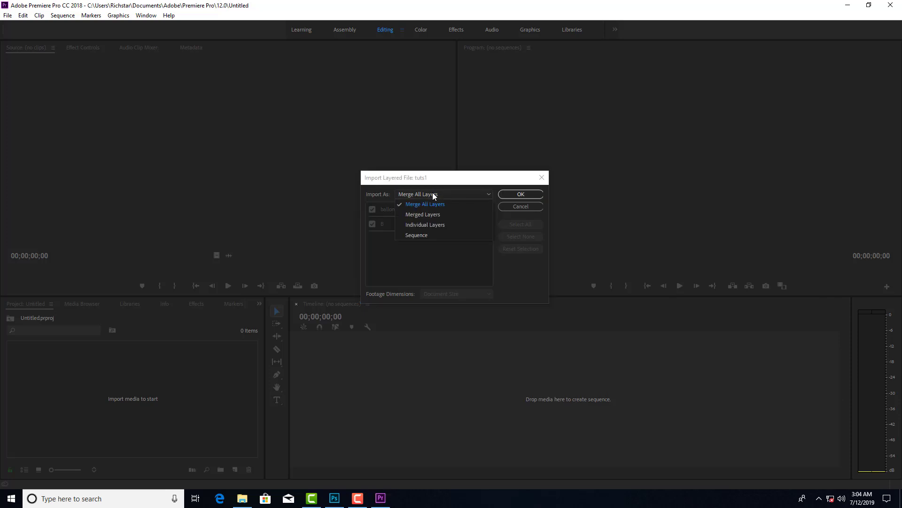
{"action": "left_click", "coordinate": [427, 235]}
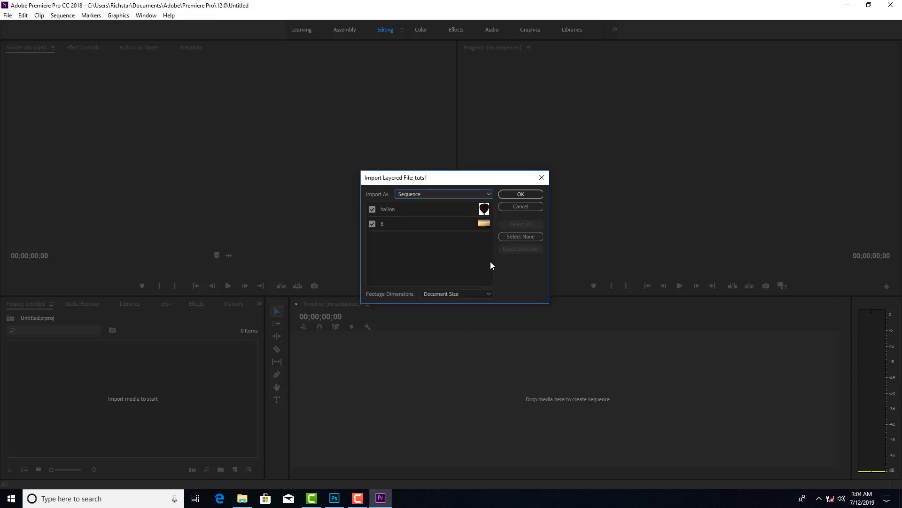
{"action": "left_click", "coordinate": [517, 193]}
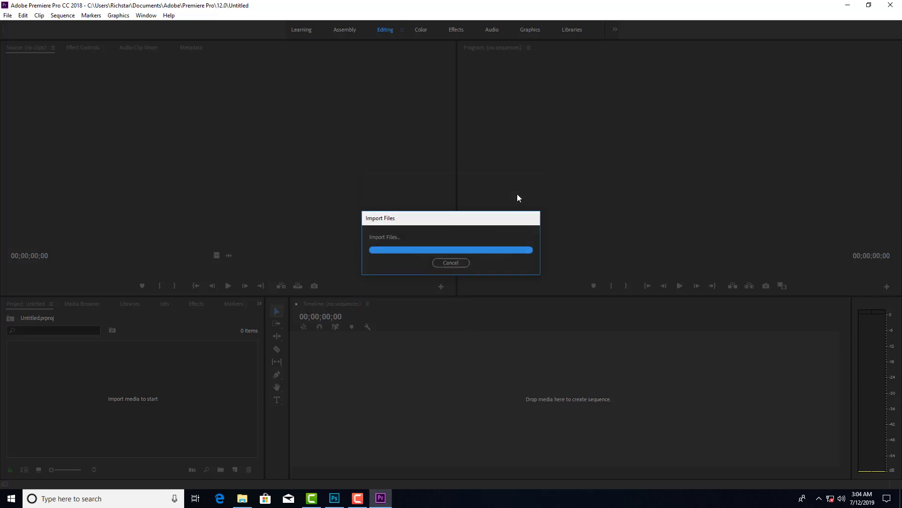
{"action": "left_click", "coordinate": [189, 397]}
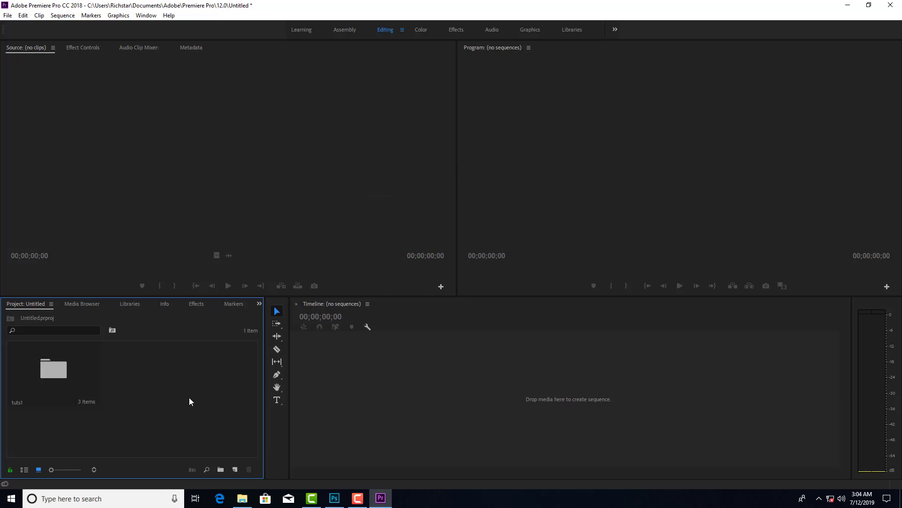
Step: Open the tuts1 bin and drop the flattened tuts1 clip into a new sequence
{"action": "double_click", "coordinate": [62, 362]}
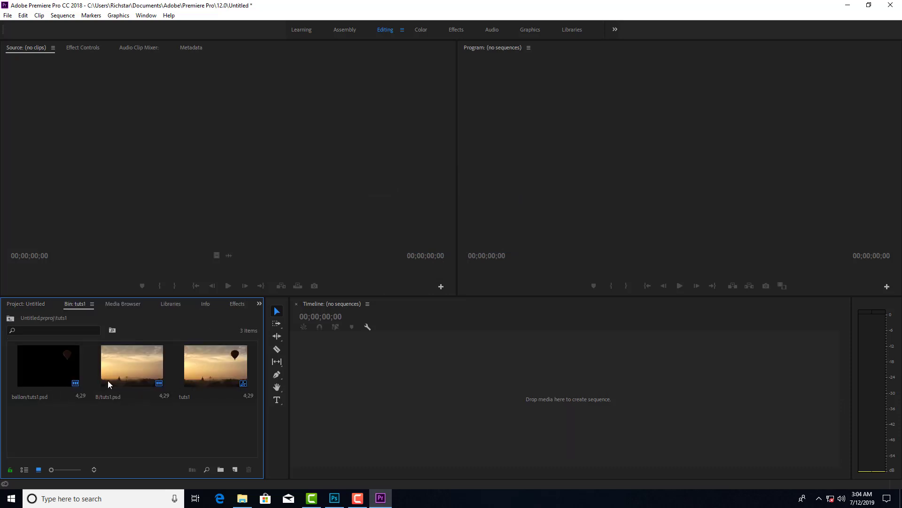
{"action": "left_click", "coordinate": [225, 360]}
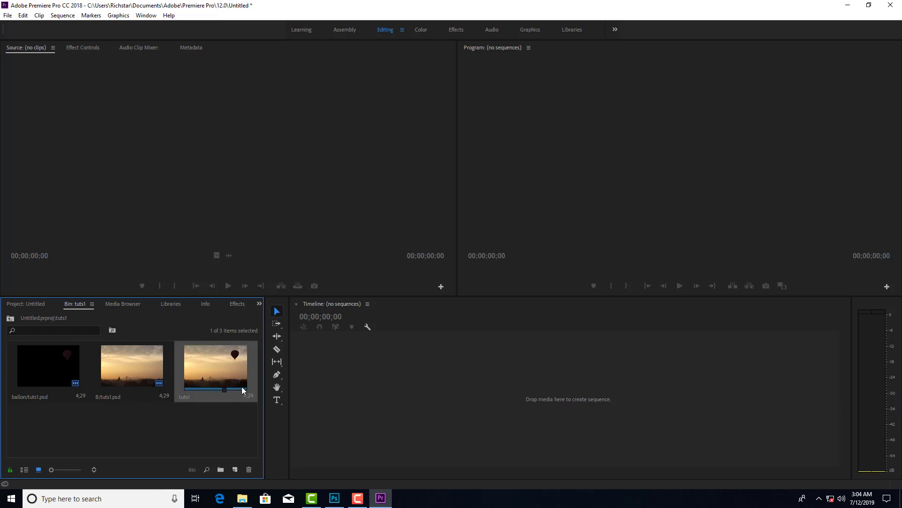
{"action": "left_click", "coordinate": [232, 426]}
{"action": "left_click_drag", "start_coordinate": [221, 365], "coordinate": [298, 374]}
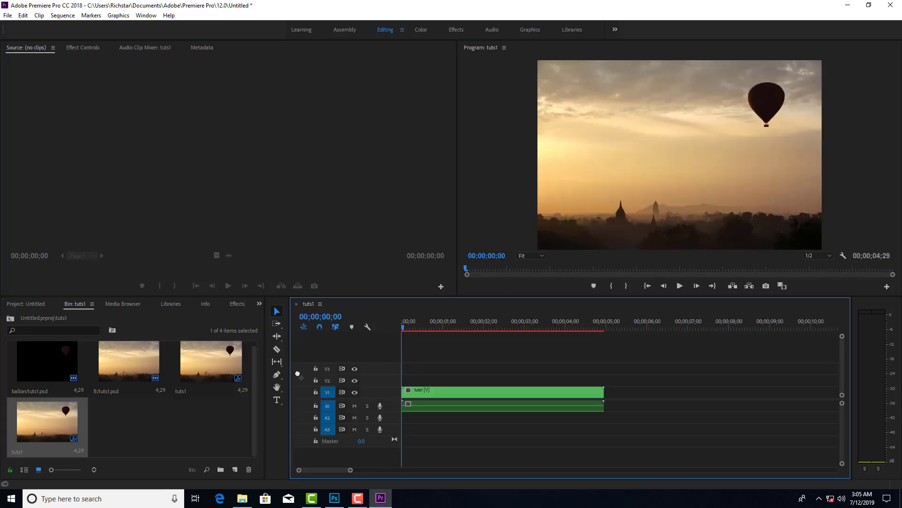
{"action": "left_click_drag", "start_coordinate": [416, 328], "coordinate": [407, 355]}
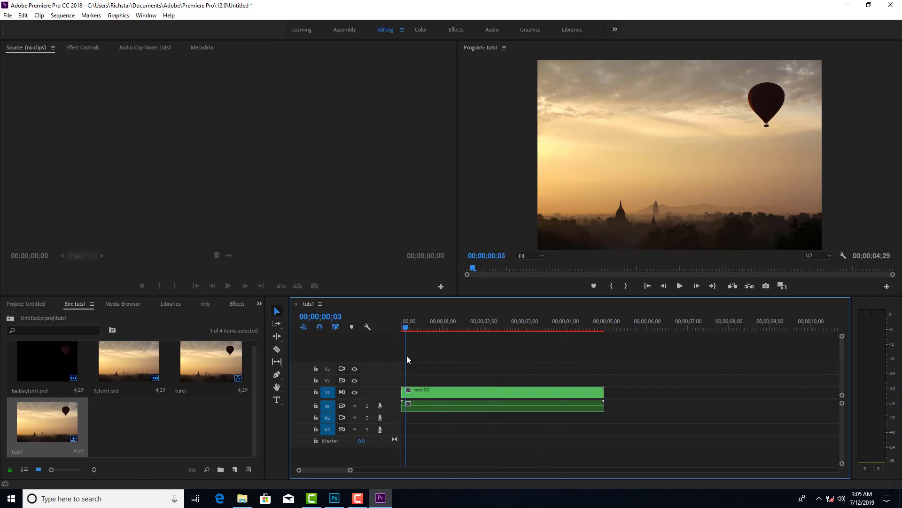
Step: Remove the flattened clip and open the layered tuts1 sequence, balloon on V2 over background on V1
{"action": "left_click", "coordinate": [440, 398]}
{"action": "left_click", "coordinate": [474, 419]}
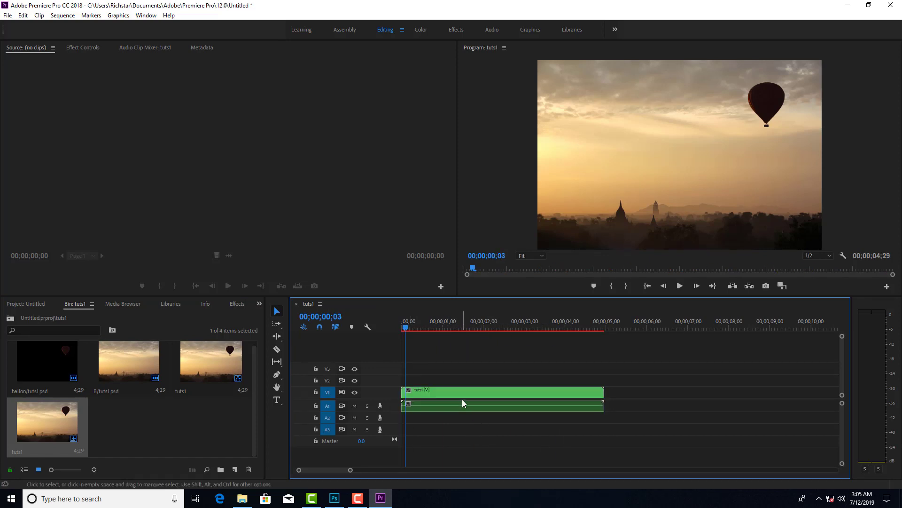
{"action": "left_click", "coordinate": [461, 396]}
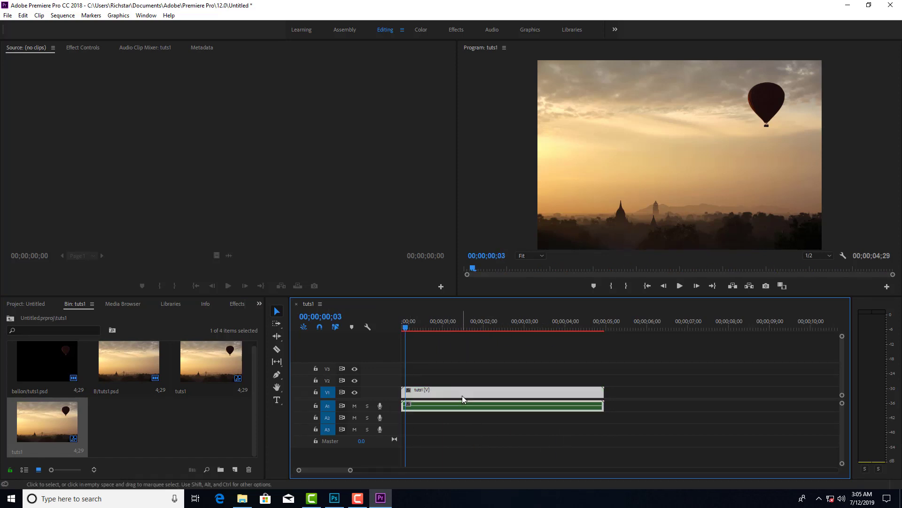
{"action": "left_click", "coordinate": [462, 421]}
{"action": "key", "text": "ctrl+z"}
{"action": "double_click", "coordinate": [224, 360]}
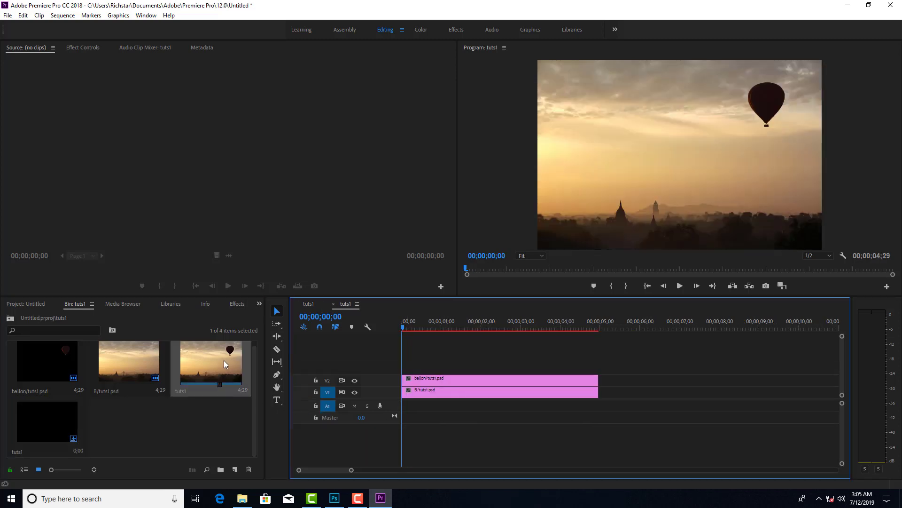
{"action": "left_click", "coordinate": [468, 408]}
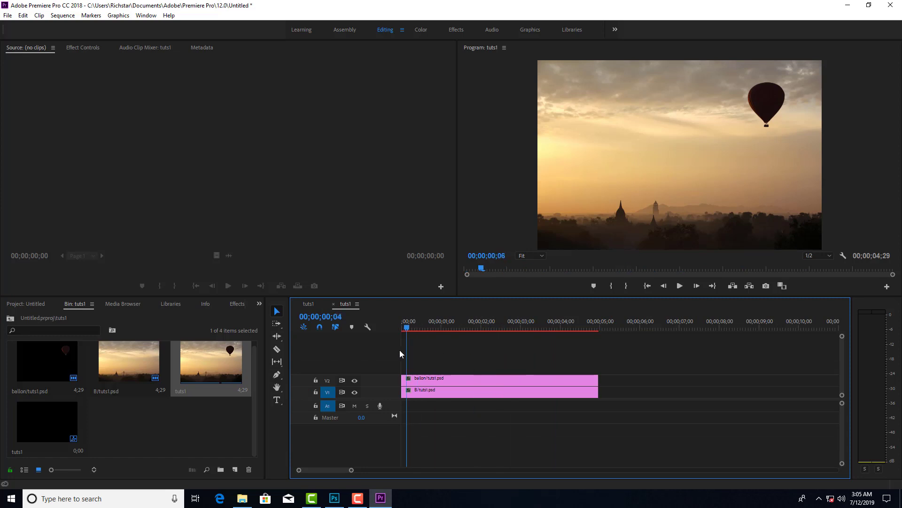
Step: Select the ballon and B/tuts1.psd clips and extend both to end near 00;00;10;01
{"action": "left_click", "coordinate": [429, 391]}
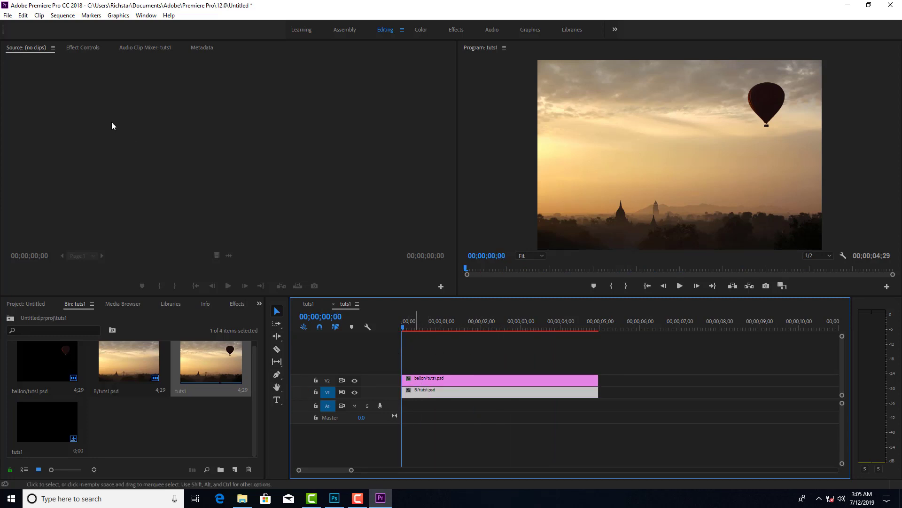
{"action": "left_click", "coordinate": [87, 47]}
{"action": "left_click_drag", "start_coordinate": [422, 323], "coordinate": [480, 330]}
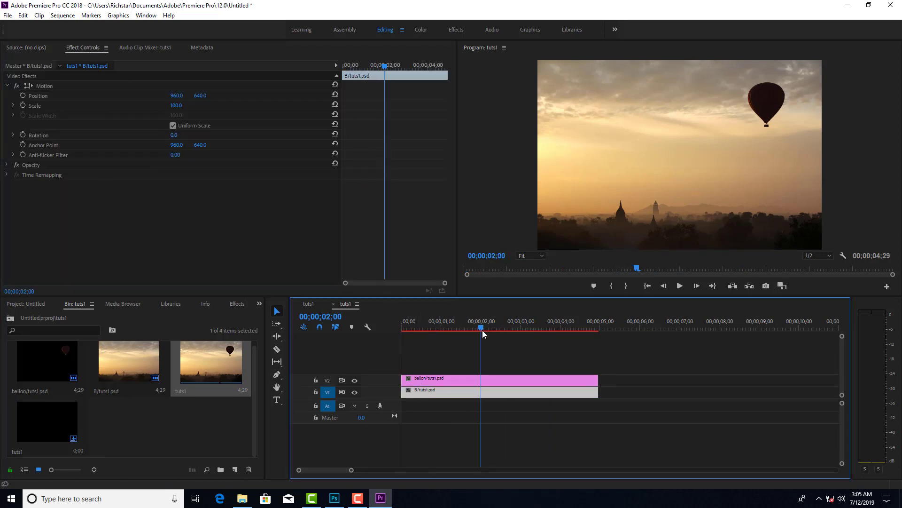
{"action": "left_click", "coordinate": [593, 379], "text": "shift"}
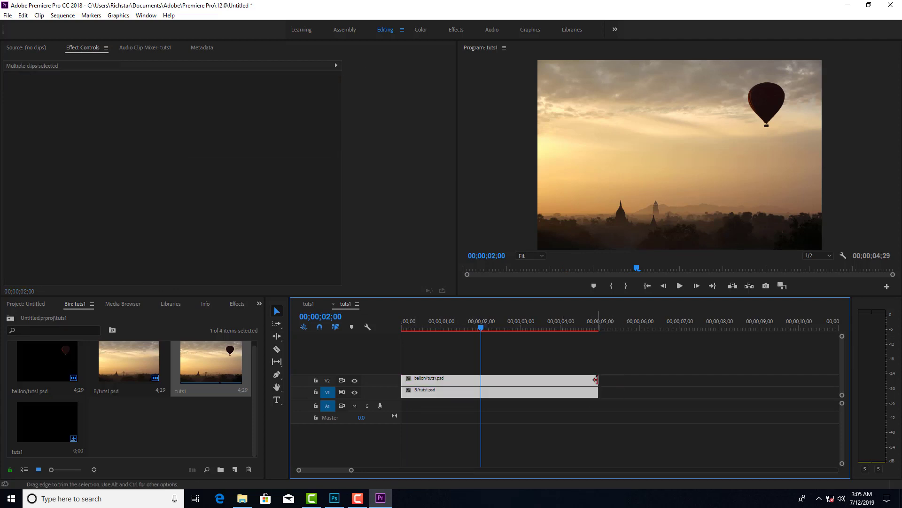
{"action": "left_click_drag", "start_coordinate": [596, 379], "coordinate": [799, 368]}
{"action": "left_click", "coordinate": [619, 348]}
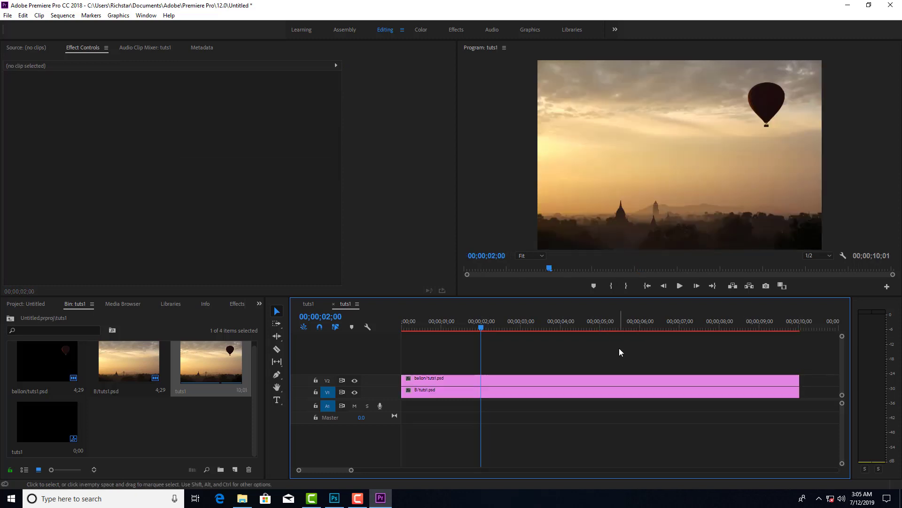
Step: Select the balloon clip and enable a starting Scale keyframe
{"action": "left_click", "coordinate": [480, 380]}
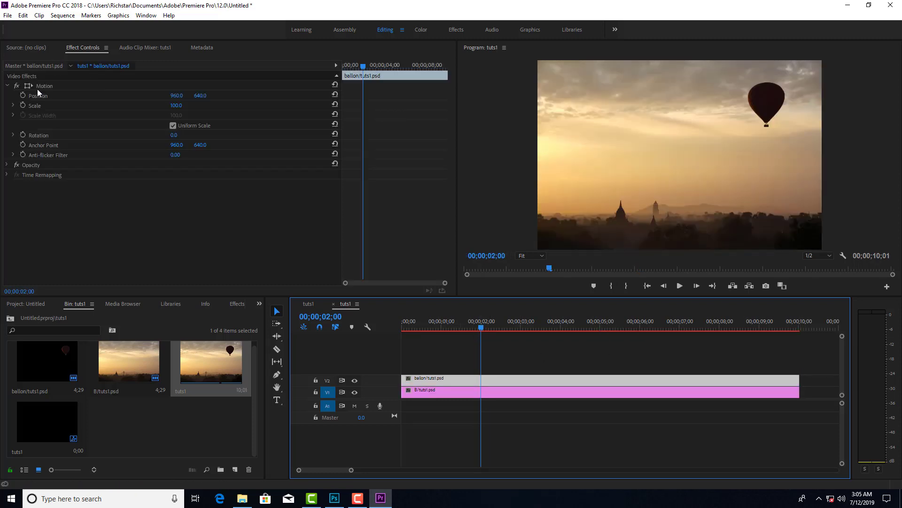
{"action": "left_click", "coordinate": [354, 380]}
{"action": "left_click", "coordinate": [355, 380]}
{"action": "left_click", "coordinate": [26, 104]}
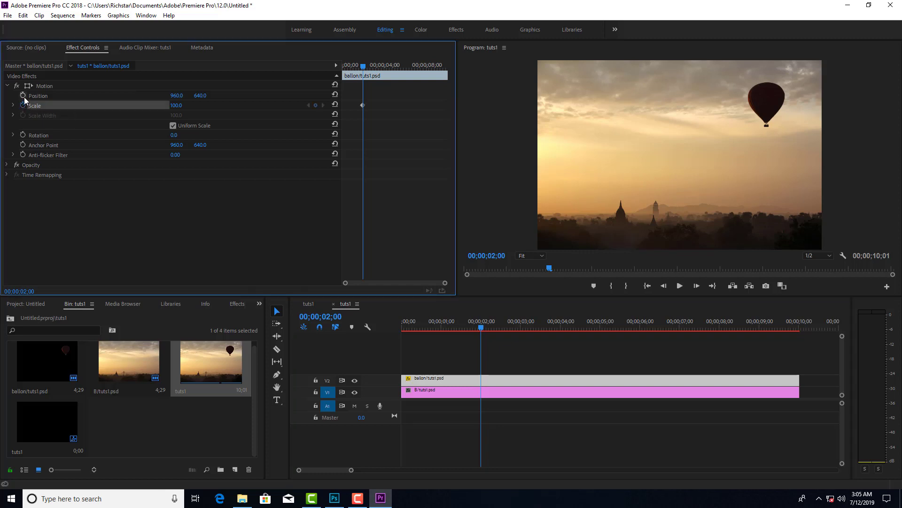
{"action": "left_click", "coordinate": [176, 105]}
{"action": "type", "text": "120"}
{"action": "key", "text": "Return"}
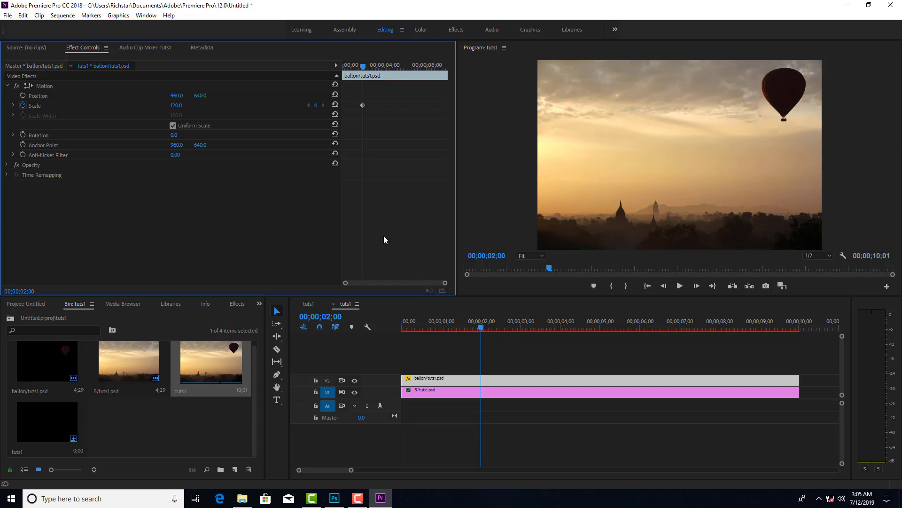
{"action": "key", "text": "ctrl+z"}
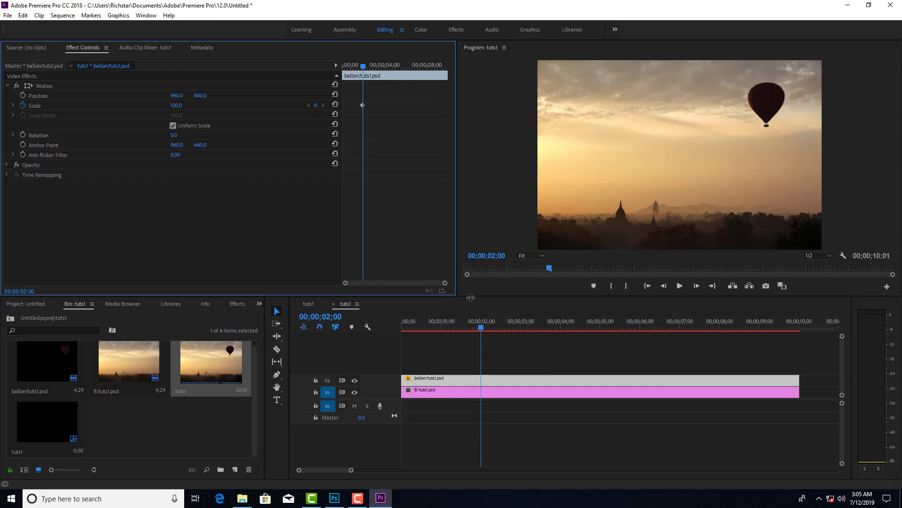
Step: Keyframe Position, set Scale 120 and X 538 near 3 seconds, then move keyframes to clip ends
{"action": "left_click", "coordinate": [23, 95]}
{"action": "left_click_drag", "start_coordinate": [482, 331], "coordinate": [527, 328]}
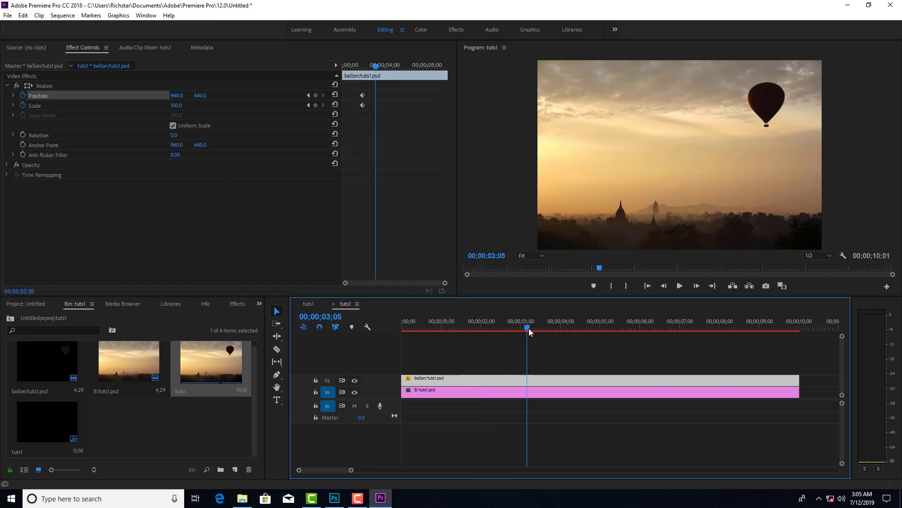
{"action": "left_click", "coordinate": [176, 106]}
{"action": "type", "text": "12"}
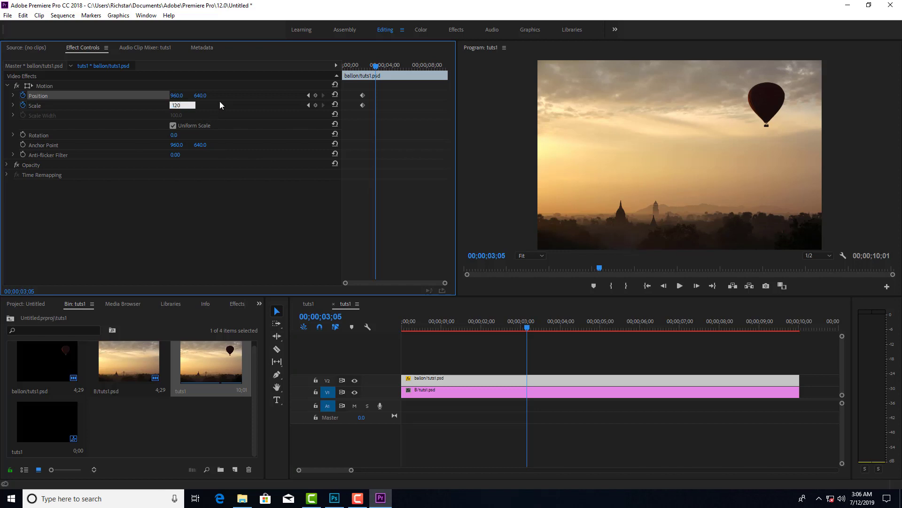
{"action": "type", "text": "0"}
{"action": "key", "text": "Return"}
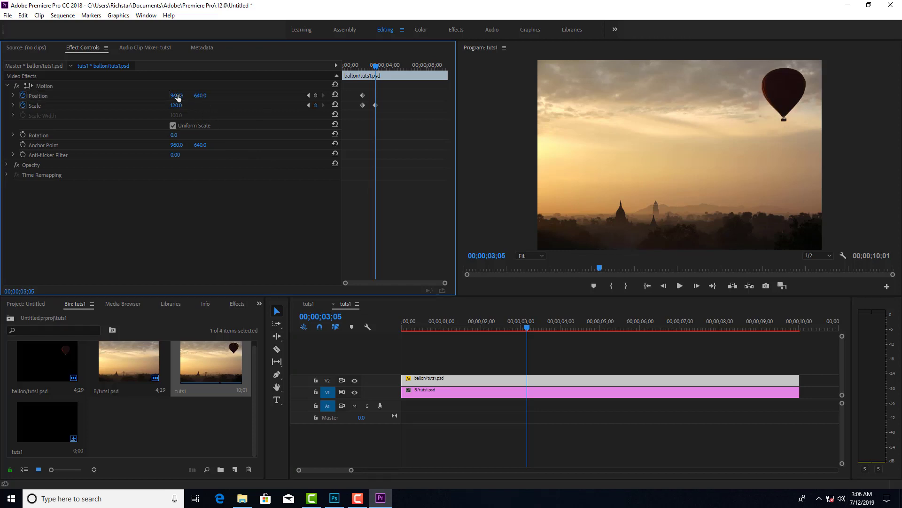
{"action": "left_click_drag", "start_coordinate": [177, 97], "coordinate": [256, 114]}
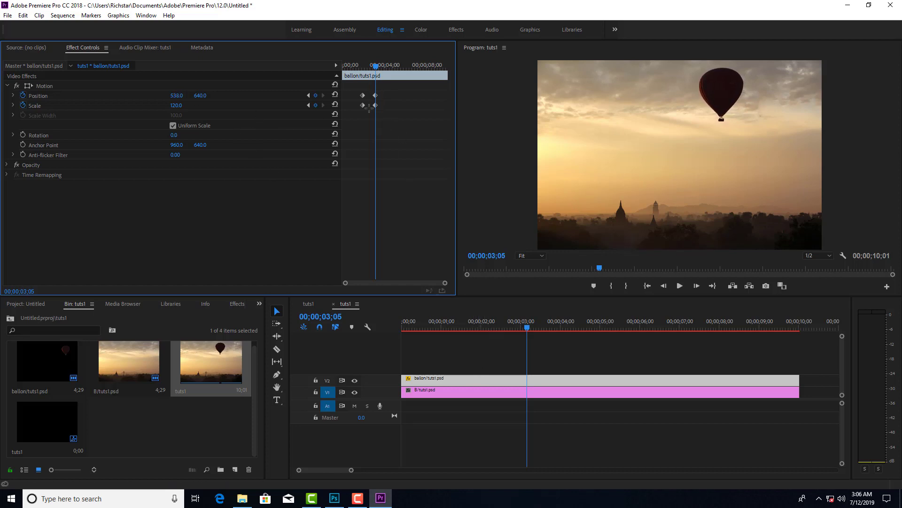
{"action": "left_click_drag", "start_coordinate": [376, 105], "coordinate": [446, 103]}
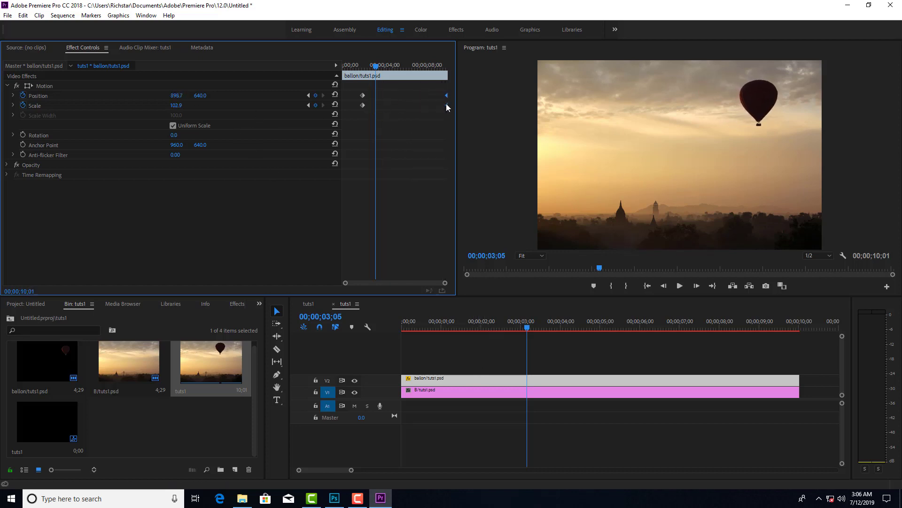
{"action": "left_click_drag", "start_coordinate": [363, 95], "coordinate": [343, 95]}
{"action": "left_click", "coordinate": [403, 323]}
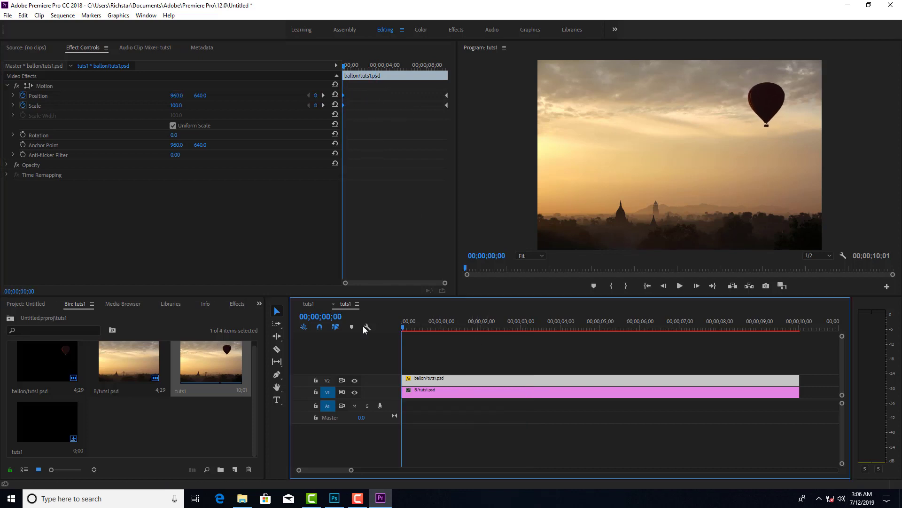
{"action": "key", "text": "space"}
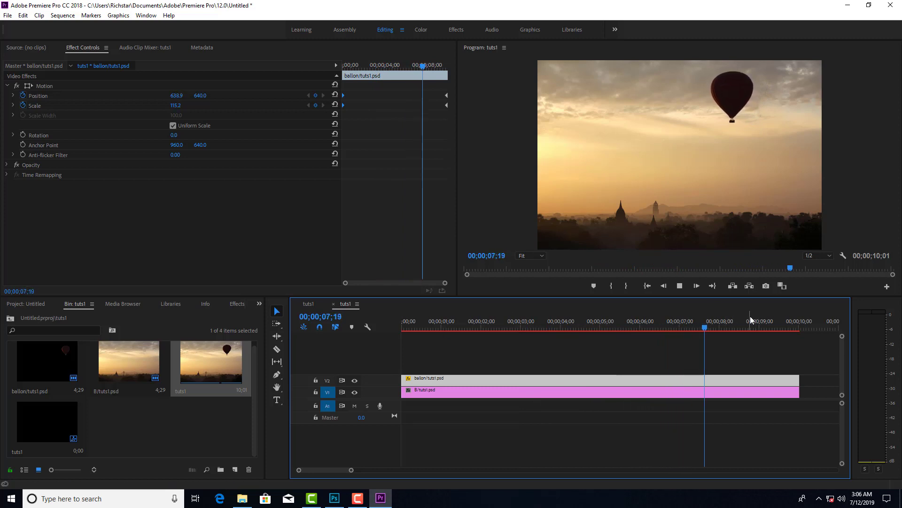
{"action": "left_click", "coordinate": [789, 327]}
{"action": "left_click_drag", "start_coordinate": [791, 329], "coordinate": [398, 359]}
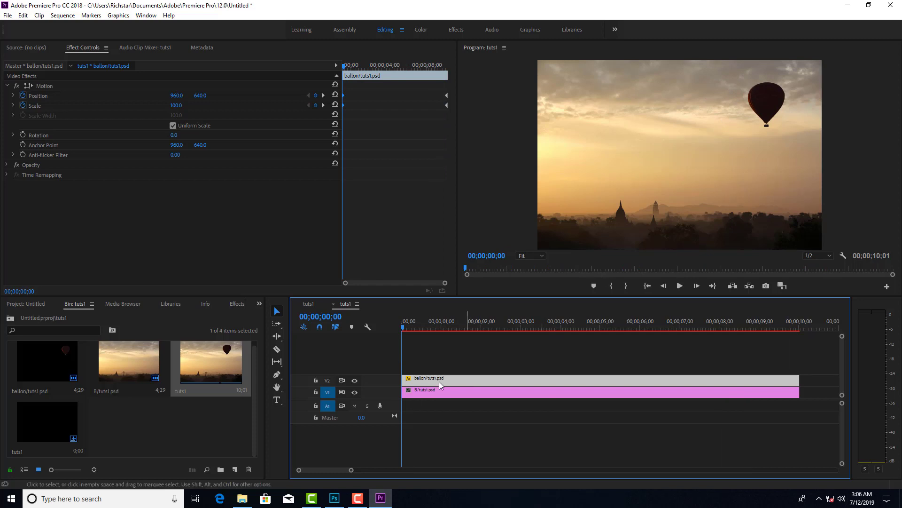
{"action": "left_click", "coordinate": [406, 328]}
{"action": "left_click_drag", "start_coordinate": [413, 328], "coordinate": [482, 328]}
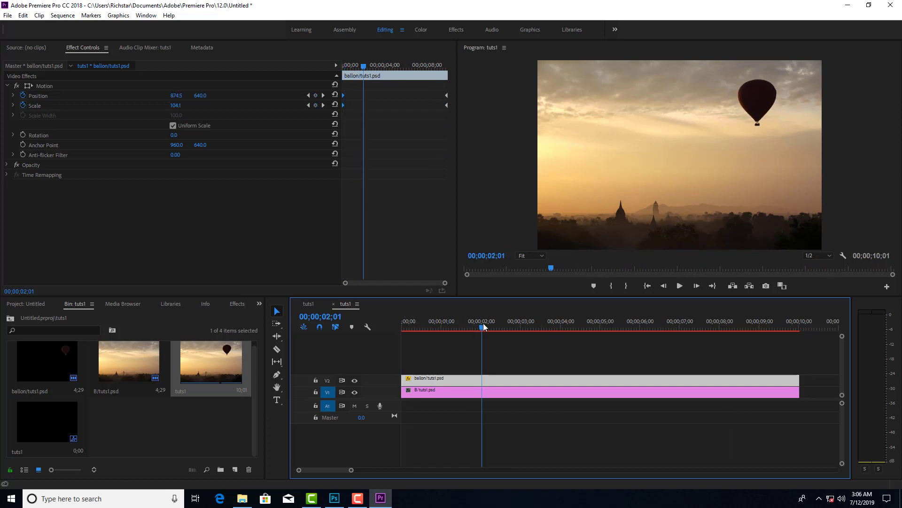
Step: Keyframe the background's Scale at 2 seconds and set it to 120 at 3 seconds
{"action": "left_click", "coordinate": [486, 392]}
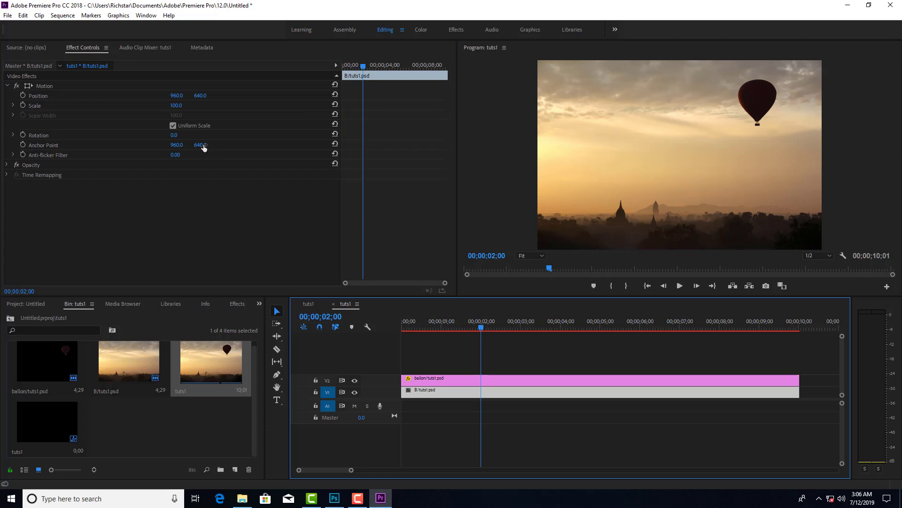
{"action": "left_click", "coordinate": [23, 105]}
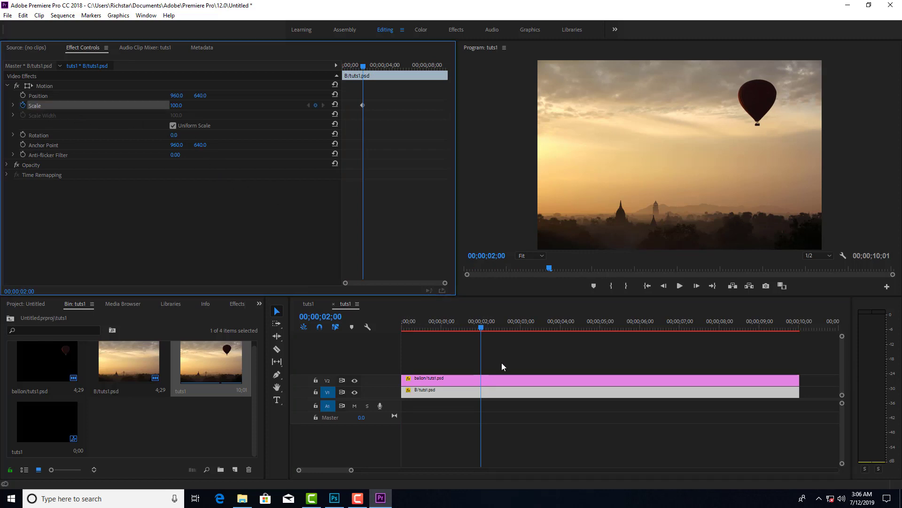
{"action": "left_click_drag", "start_coordinate": [484, 328], "coordinate": [520, 331]}
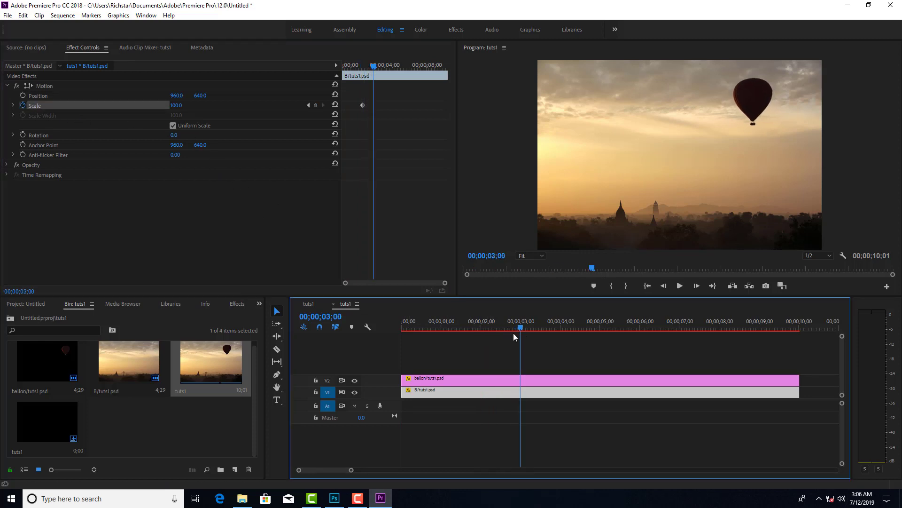
{"action": "left_click", "coordinate": [175, 108]}
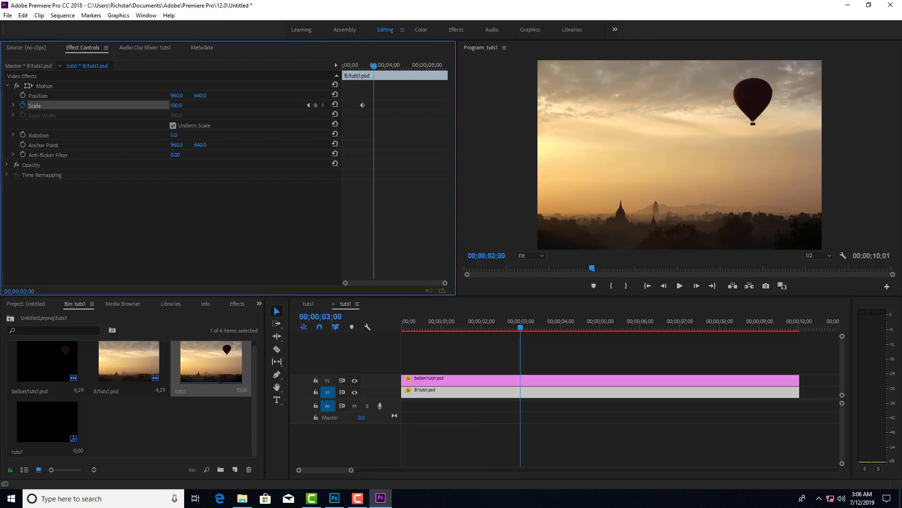
{"action": "left_click_drag", "start_coordinate": [175, 108], "coordinate": [185, 105]}
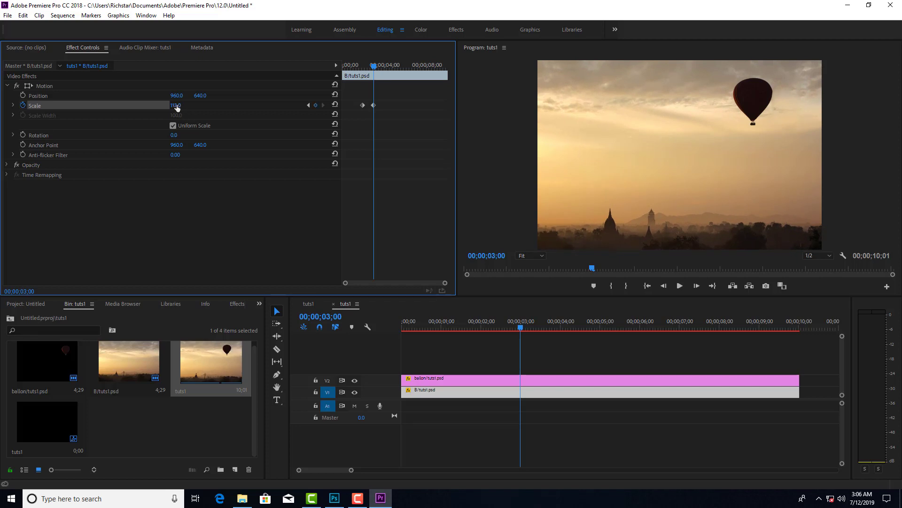
{"action": "left_click", "coordinate": [176, 107]}
{"action": "type", "text": "120"}
{"action": "key", "text": "Return"}
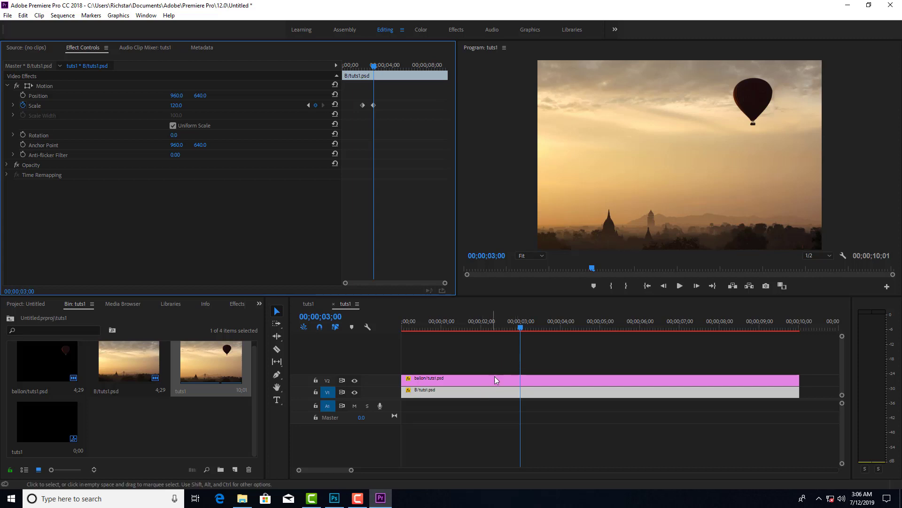
Step: Keyframe the background's Position at 2 seconds and slide X to about 1100 near 3 seconds
{"action": "left_click_drag", "start_coordinate": [373, 66], "coordinate": [363, 73]}
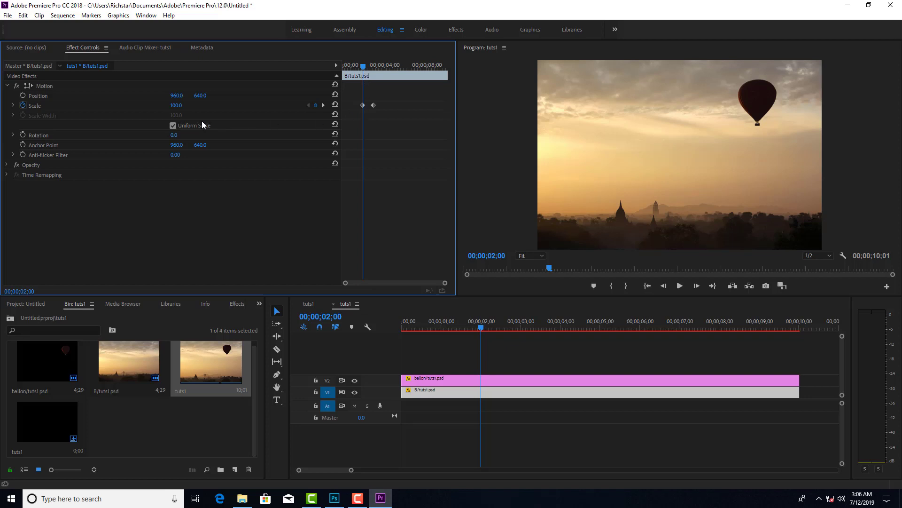
{"action": "left_click", "coordinate": [23, 96]}
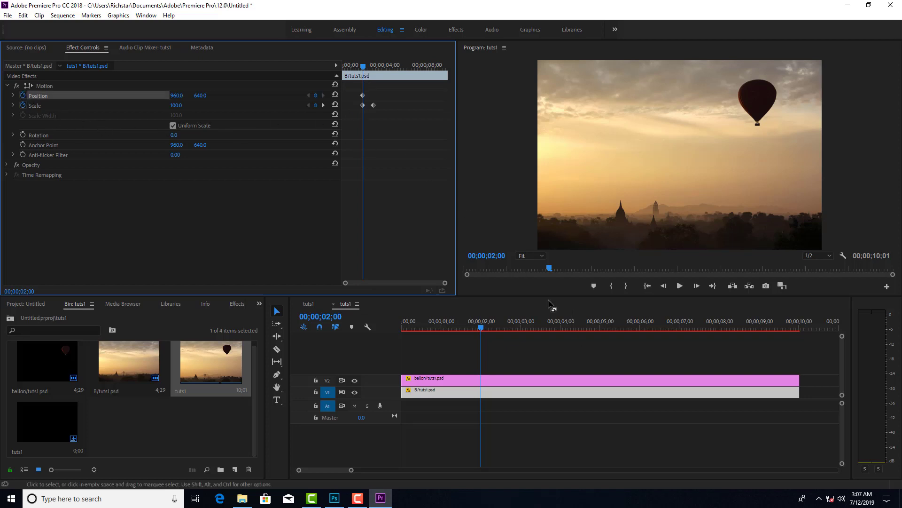
{"action": "left_click_drag", "start_coordinate": [362, 65], "coordinate": [373, 70]}
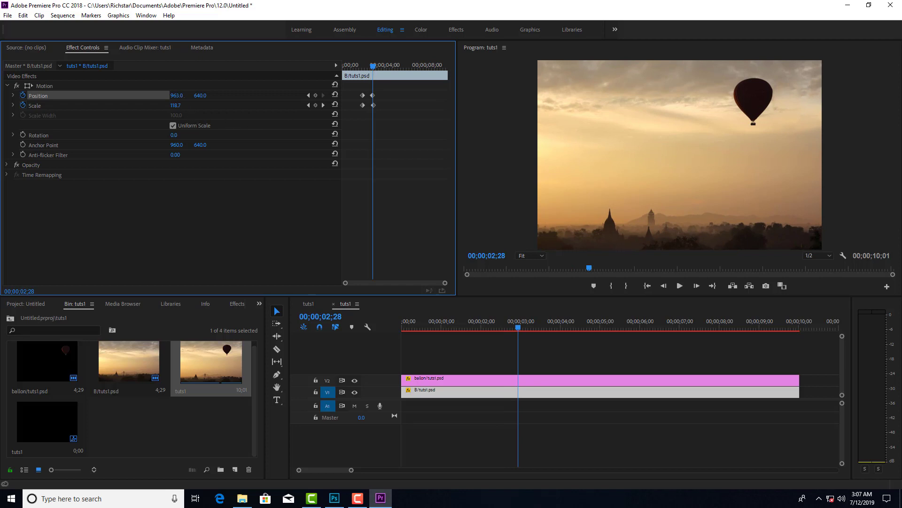
{"action": "left_click_drag", "start_coordinate": [177, 96], "coordinate": [430, 96]}
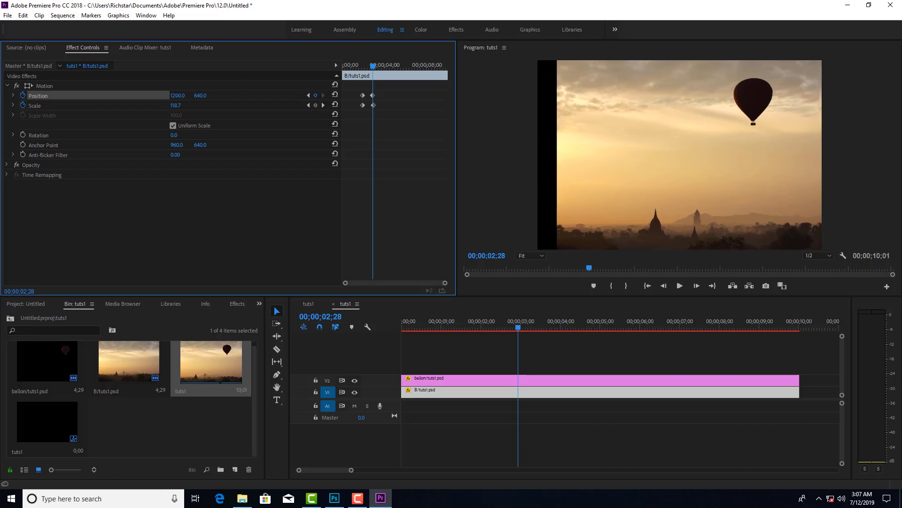
{"action": "left_click_drag", "start_coordinate": [225, 96], "coordinate": [179, 97]}
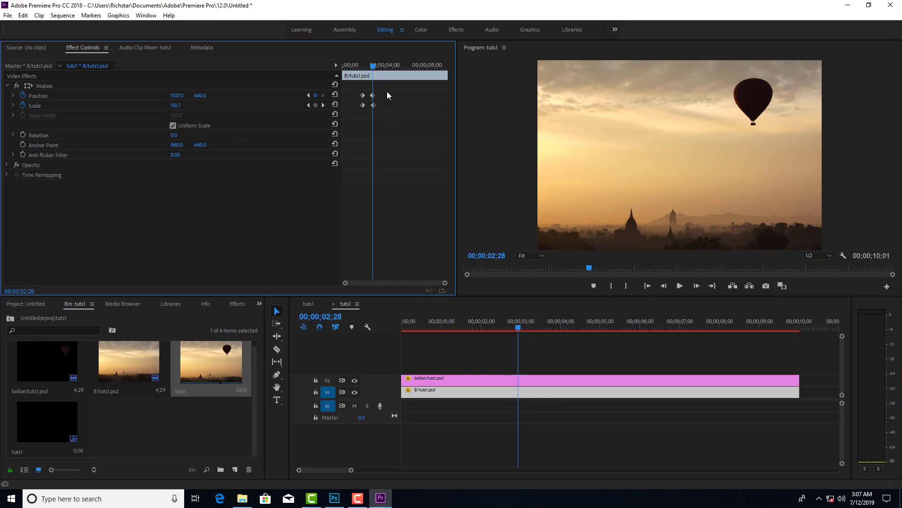
Step: Move the 3-second Position and Scale keyframes later in the clip
{"action": "left_click_drag", "start_coordinate": [384, 89], "coordinate": [372, 129]}
{"action": "left_click_drag", "start_coordinate": [374, 97], "coordinate": [446, 102]}
{"action": "left_click", "coordinate": [441, 105]}
{"action": "left_click_drag", "start_coordinate": [369, 89], "coordinate": [341, 112]}
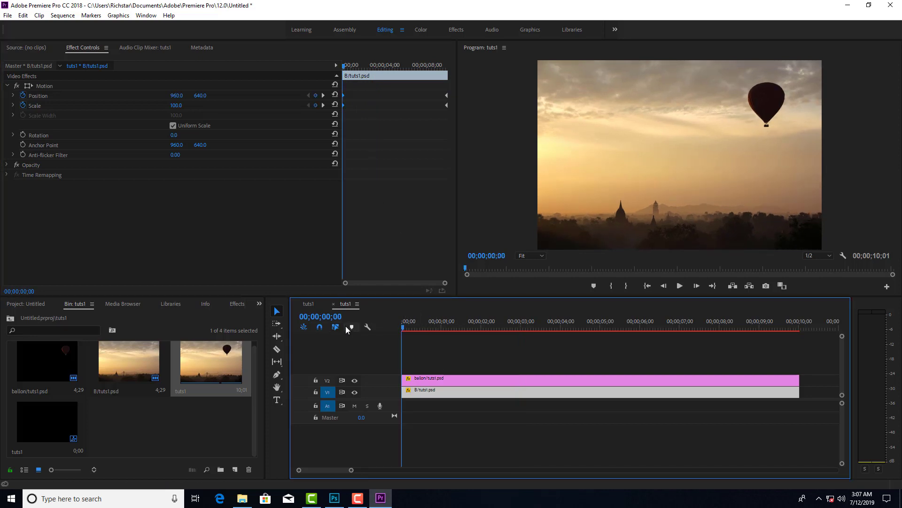
Step: Set the background's Scale to 109 near 8 seconds and delete the final Scale keyframe
{"action": "key", "text": "space"}
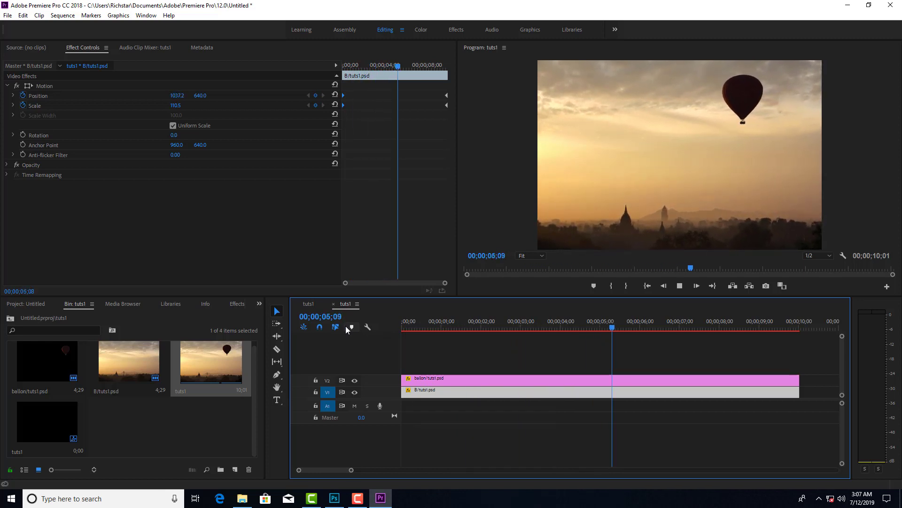
{"action": "left_click_drag", "start_coordinate": [426, 68], "coordinate": [451, 73]}
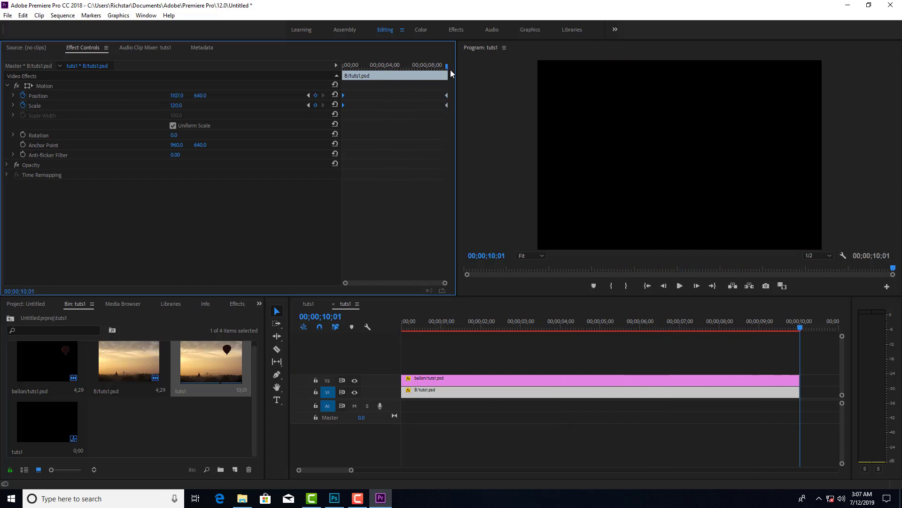
{"action": "key", "text": "Left"}
{"action": "key", "text": "Left"}
{"action": "key", "text": "Left"}
{"action": "key", "text": "Left"}
{"action": "left_click", "coordinate": [444, 105]}
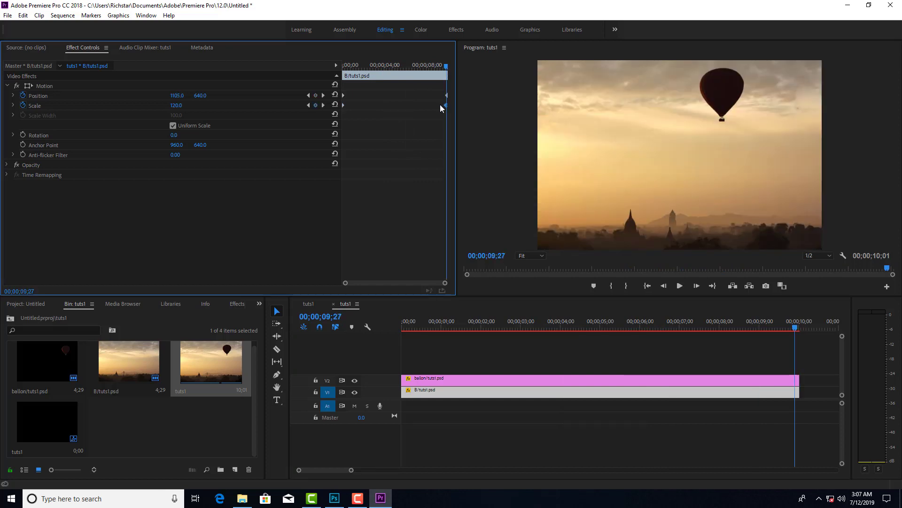
{"action": "left_click_drag", "start_coordinate": [441, 106], "coordinate": [431, 107]}
{"action": "mouse_move", "coordinate": [435, 63]}
{"action": "left_mouse_down"}
{"action": "mouse_move", "coordinate": [427, 67]}
{"action": "mouse_move", "coordinate": [434, 77]}
{"action": "left_mouse_up"}
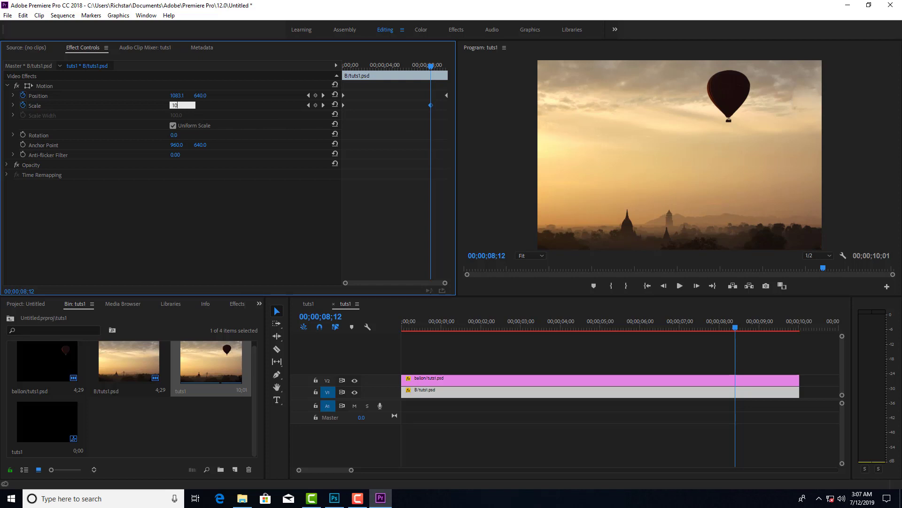
{"action": "key", "text": "Return"}
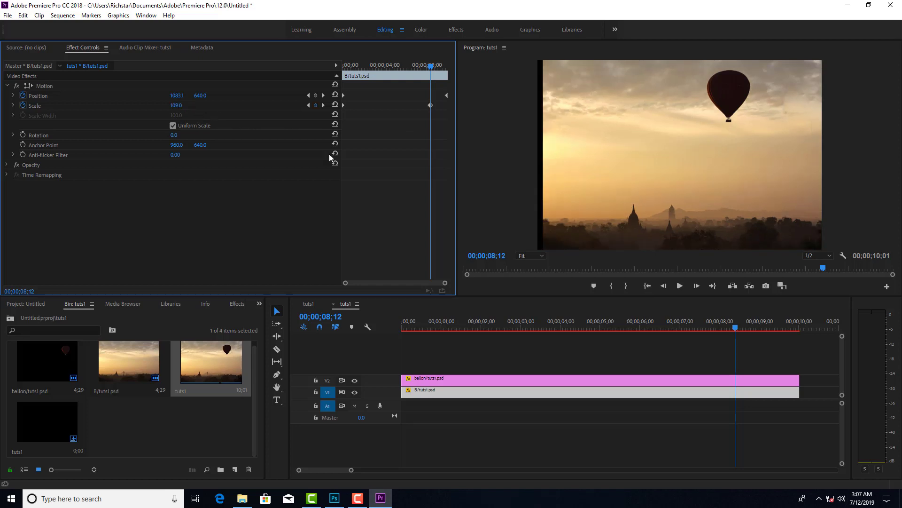
{"action": "left_click", "coordinate": [431, 105]}
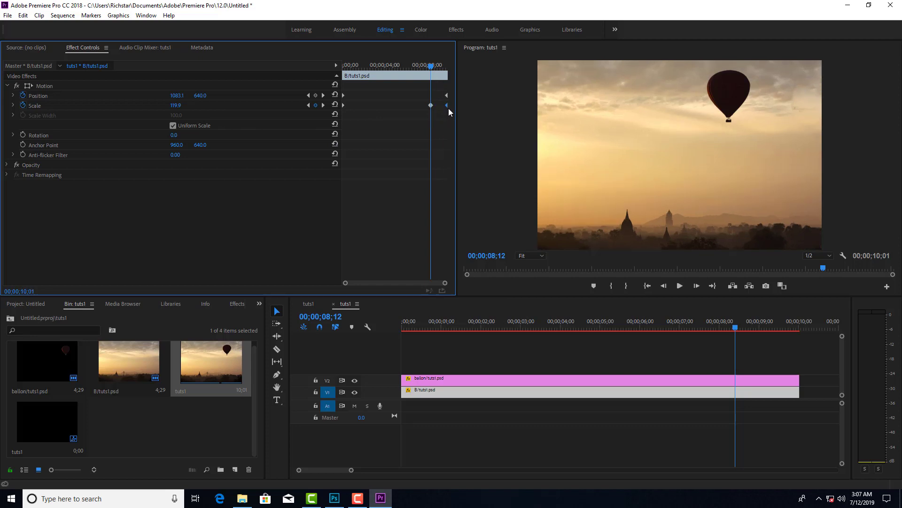
{"action": "key", "text": "Delete"}
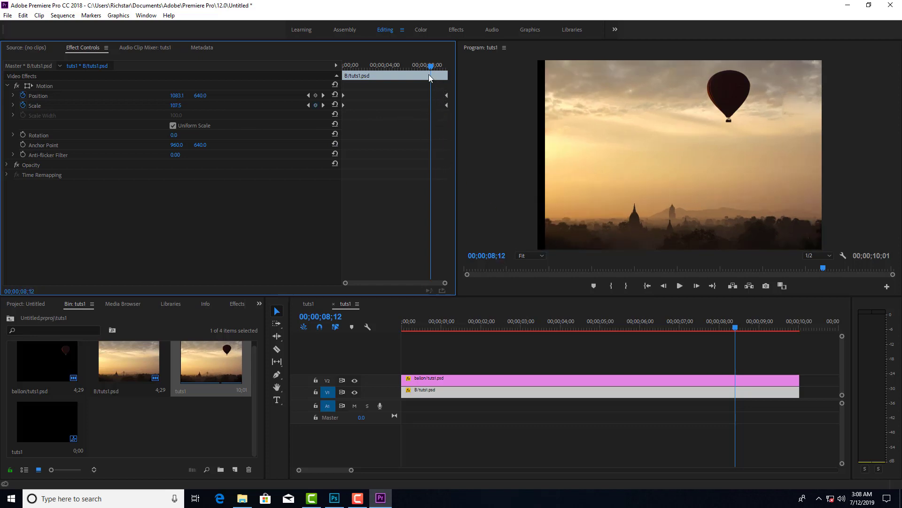
Step: Place the final Position keyframe at the clip end, 10;01, with X 1106.9
{"action": "key", "text": "End"}
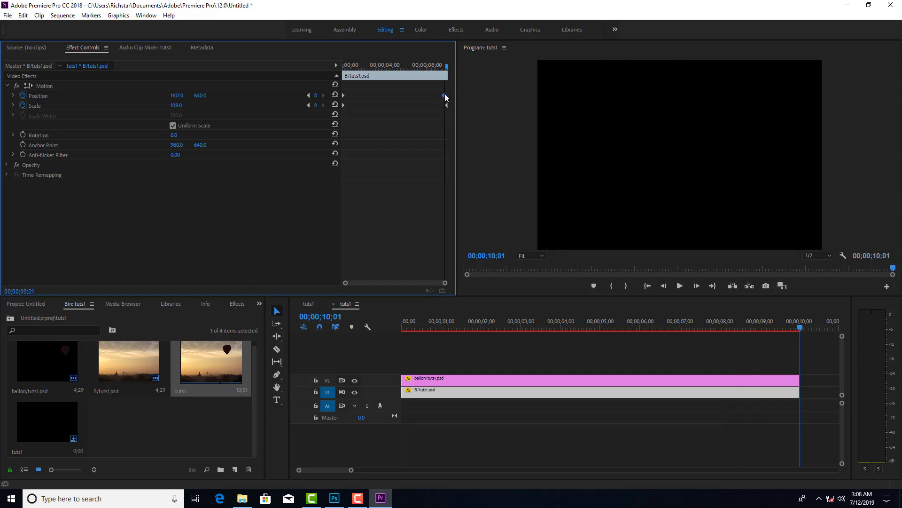
{"action": "left_click_drag", "start_coordinate": [444, 95], "coordinate": [434, 67]}
{"action": "left_click", "coordinate": [433, 65]}
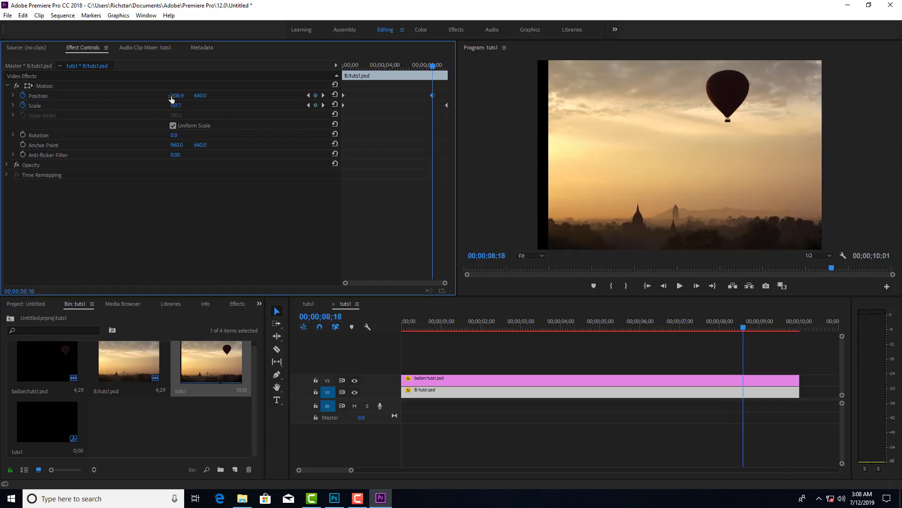
{"action": "mouse_move", "coordinate": [172, 96]}
{"action": "left_mouse_down"}
{"action": "mouse_move", "coordinate": [178, 120]}
{"action": "mouse_move", "coordinate": [186, 110]}
{"action": "mouse_move", "coordinate": [179, 97]}
{"action": "mouse_move", "coordinate": [189, 97]}
{"action": "left_mouse_up"}
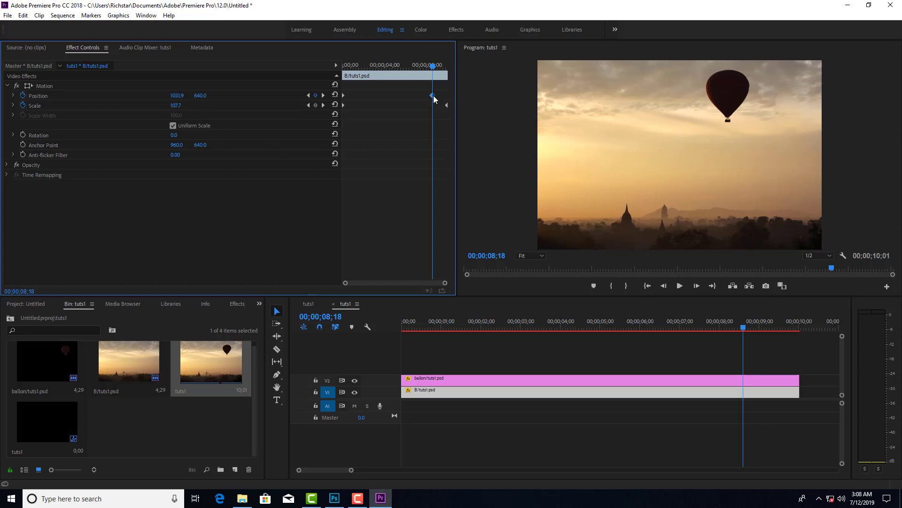
{"action": "left_click_drag", "start_coordinate": [433, 95], "coordinate": [451, 102]}
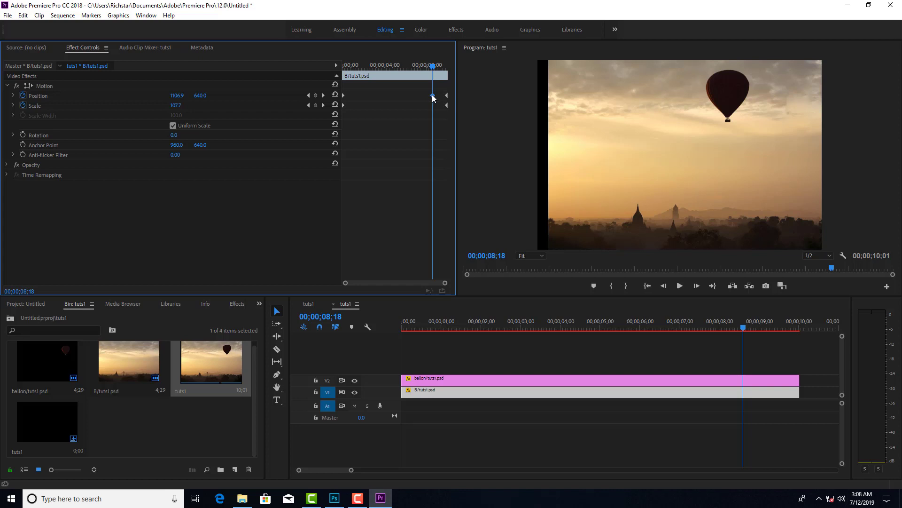
Step: Play the sequence back from the start to check the parallax move
{"action": "left_click", "coordinate": [452, 332]}
{"action": "key", "text": "Home"}
{"action": "key", "text": "space"}
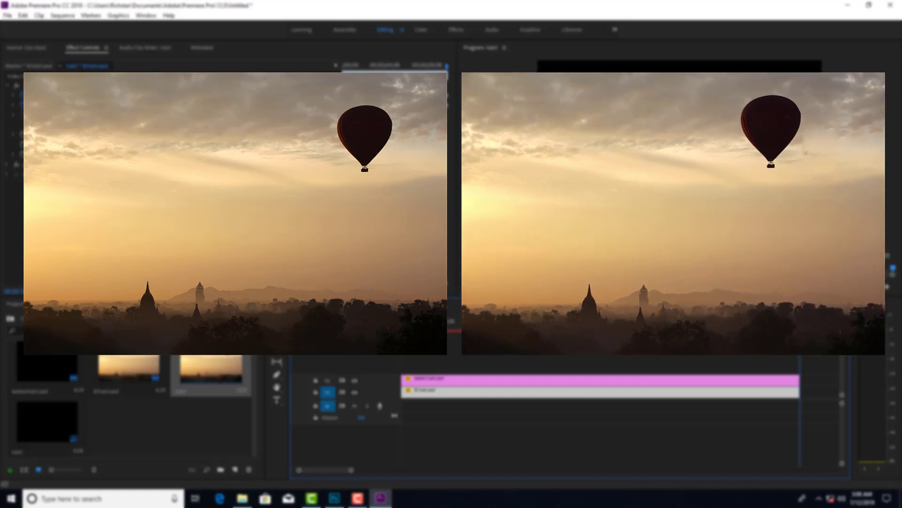
{"action": "left_click_drag", "start_coordinate": [350, 472], "coordinate": [380, 470]}
{"action": "left_click", "coordinate": [357, 498]}
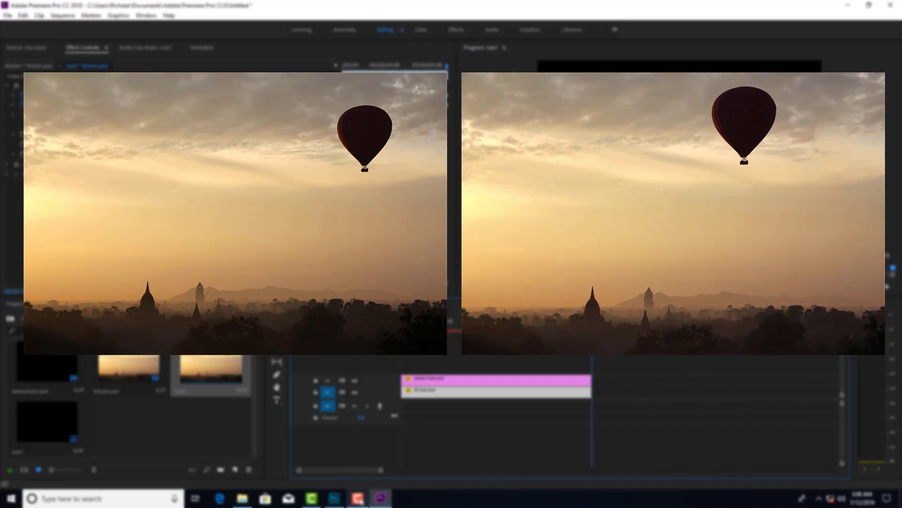